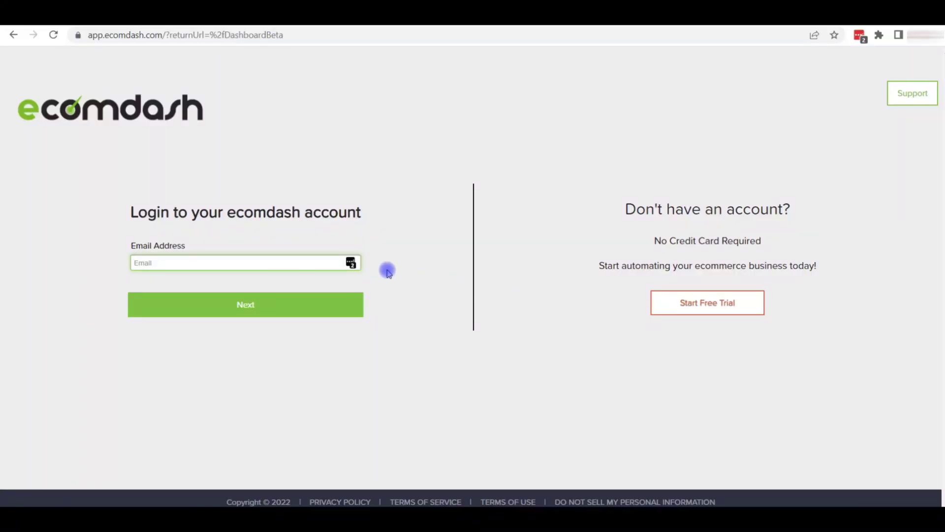
Log in with the saved account e-mail address and open the list of all products
click(351, 262)
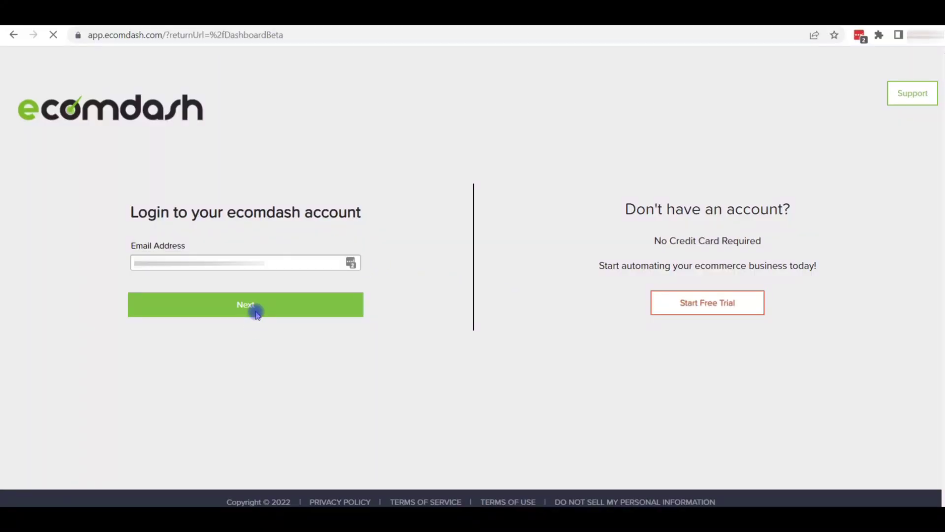
click(257, 314)
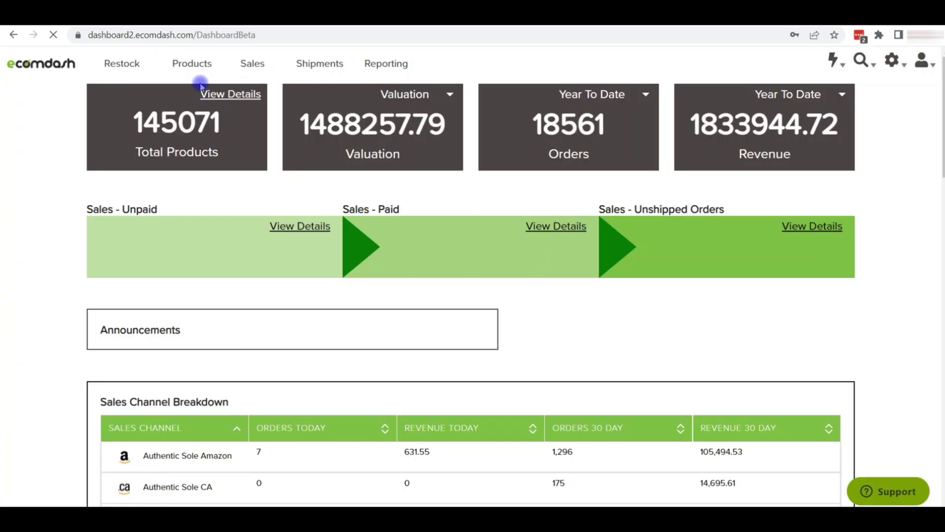
mouse_move(195, 67)
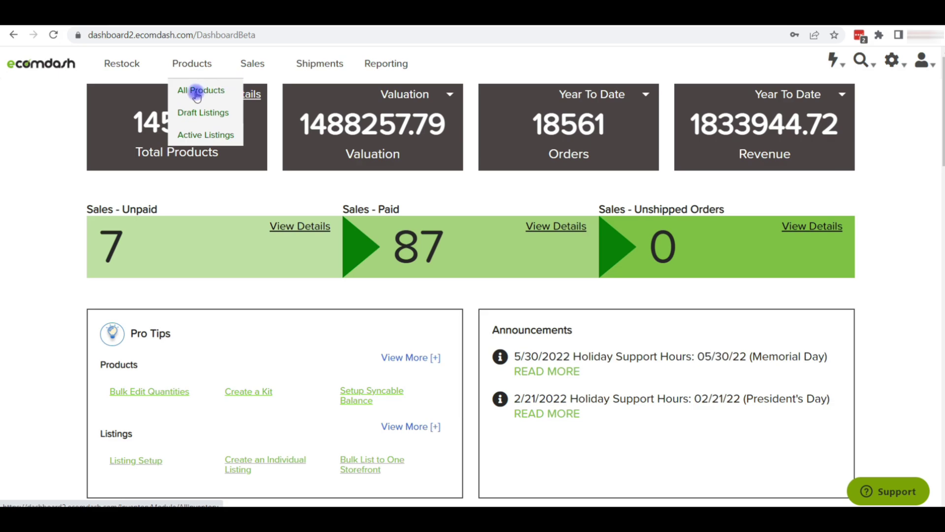
click(195, 92)
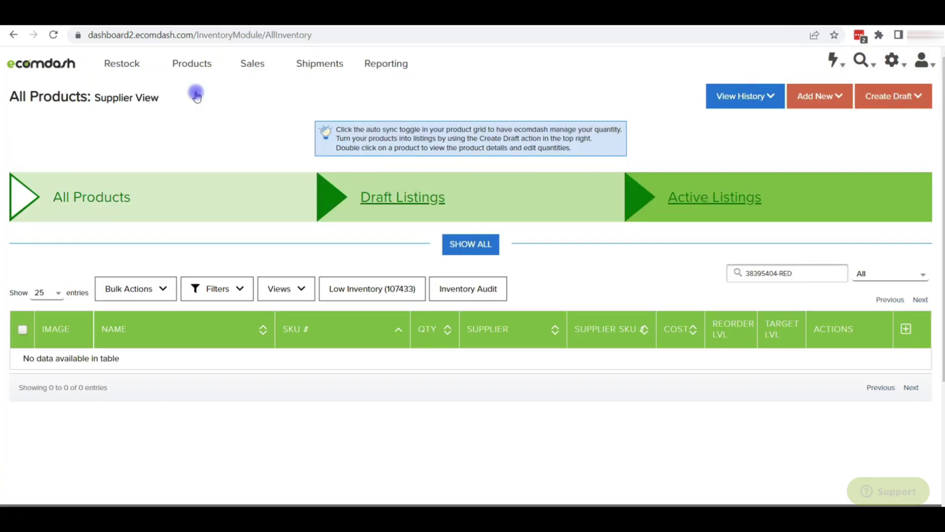
Create a new product named "38395404-RED Puma Women's Muse X5 Metal HIGH RISK RED(07)" with SKU 38395404-RED_07 and Auto Sync enabled
click(832, 100)
click(820, 117)
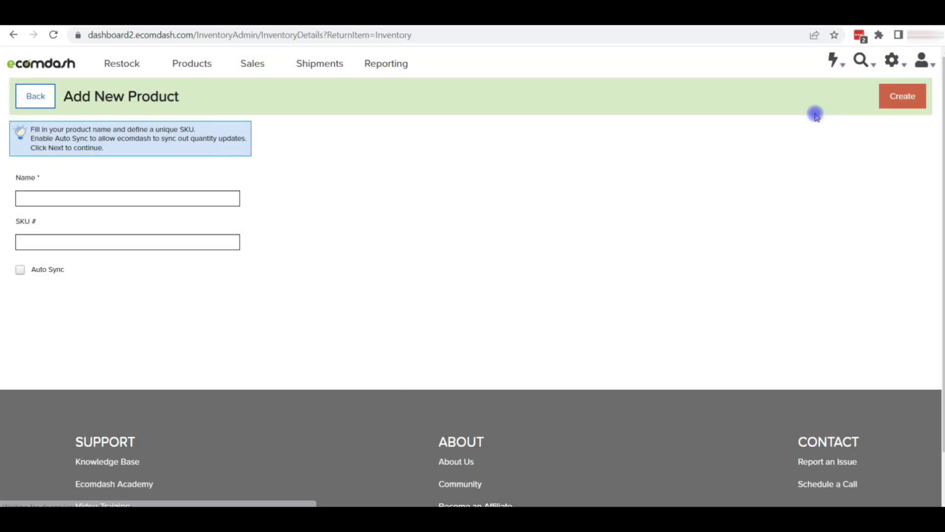
click(165, 198)
text(38395404-RED Puma Women's Muse X5 Metal HIGH RISK RED(07))
click(102, 240)
text(38395404-RED_07)
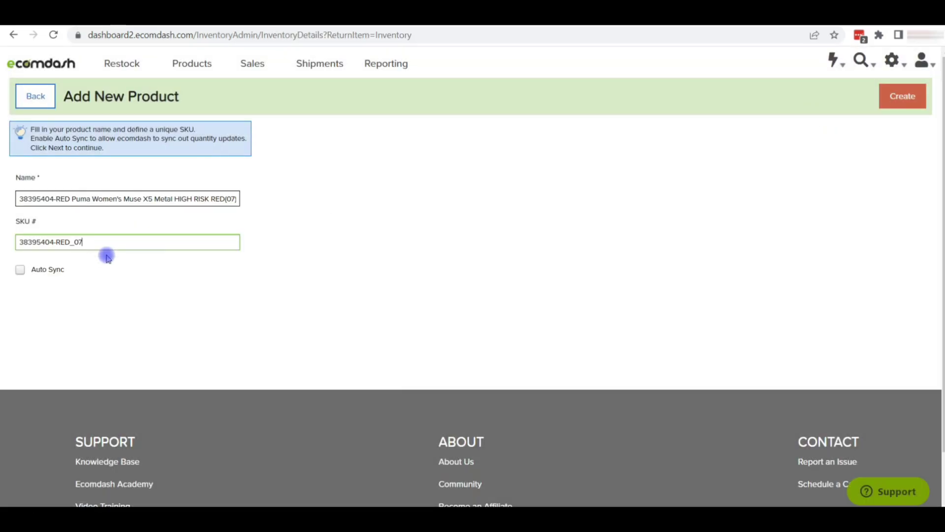
click(19, 271)
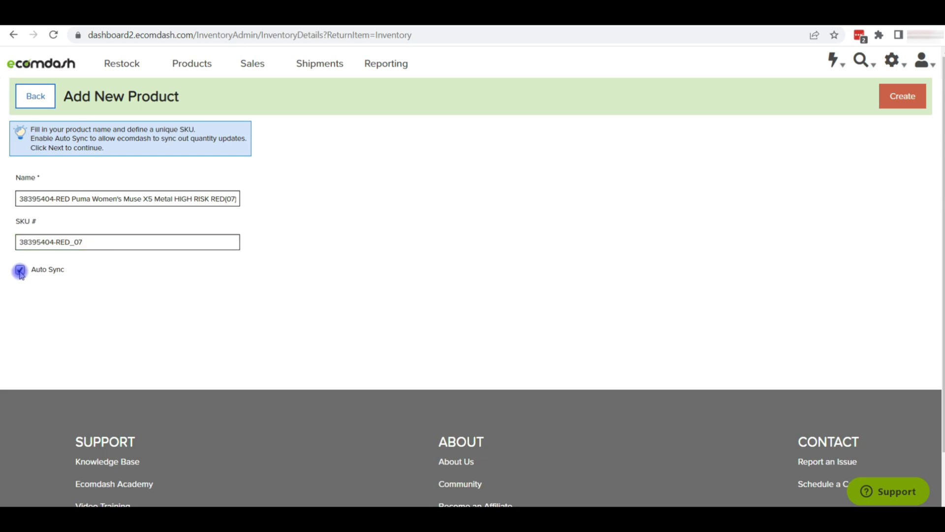
click(896, 101)
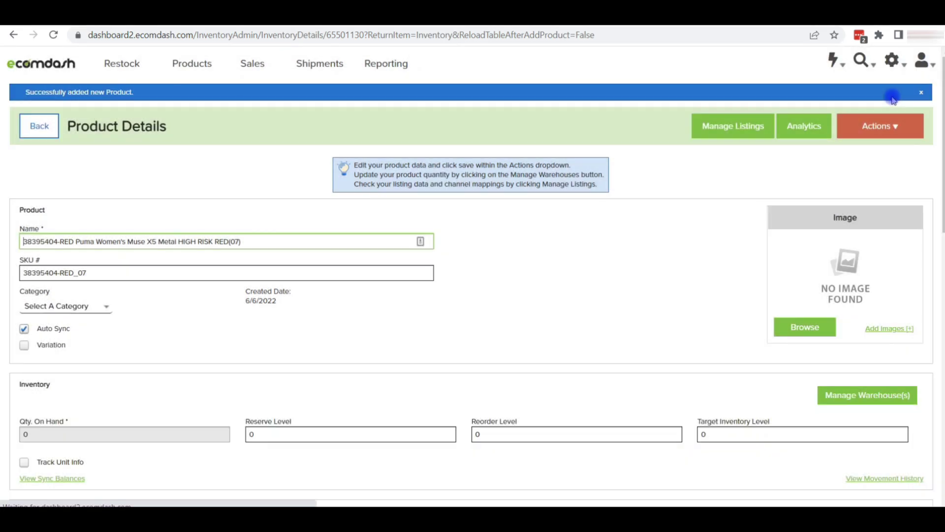
Fill in the product's supplier information with supplier PUMA, supplier SKU 38395404-RED_07 and a cost of 46
scroll(585, 208, down, 4)
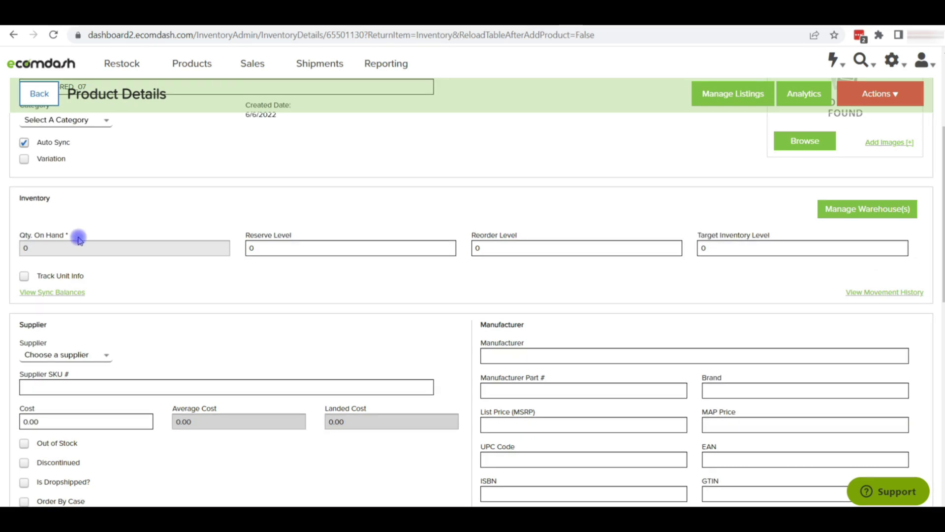
scroll(21, 234, down, 3)
click(59, 231)
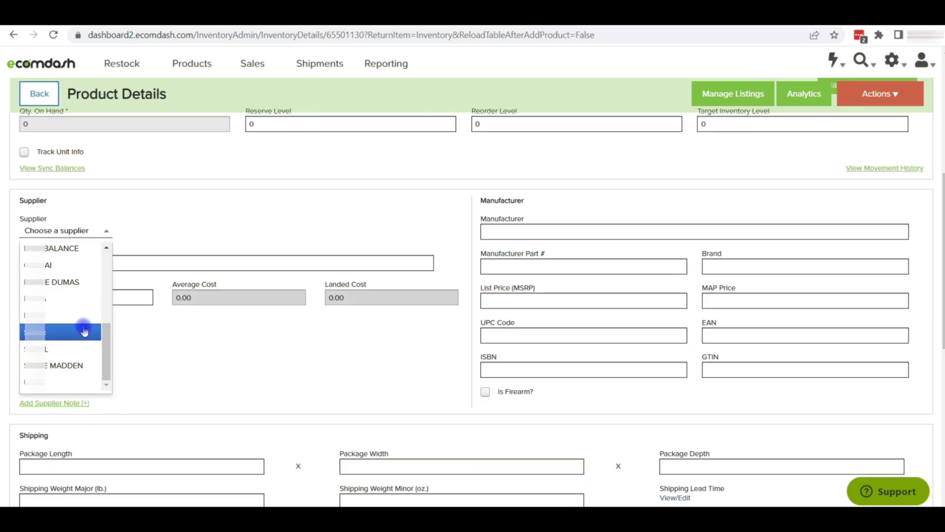
click(65, 309)
click(154, 261)
text(38395404-RED_07)
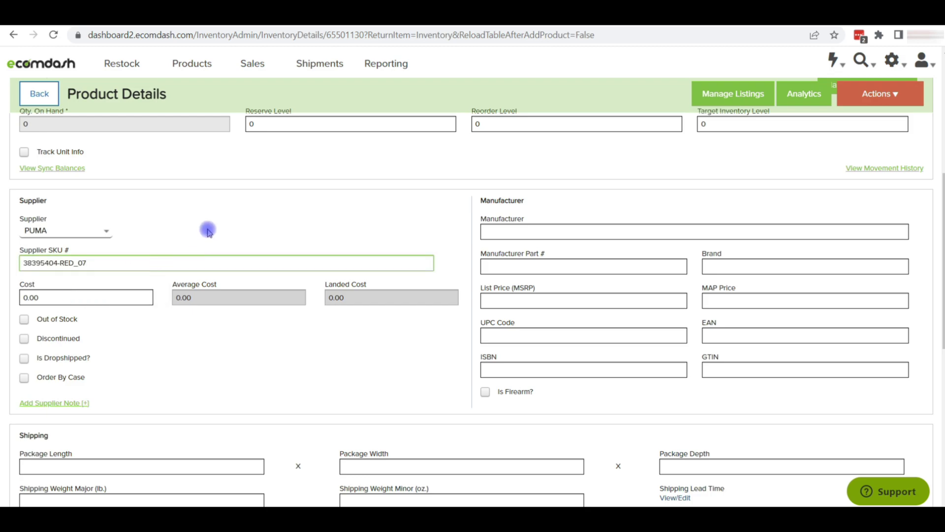
scroll(206, 230, down, 1)
click(77, 239)
text(46)
Set the manufacturer to Puma, the manufacturer part number to 38395404-RED and the list price (MSRP) to 79.95
click(498, 169)
text(Pum)
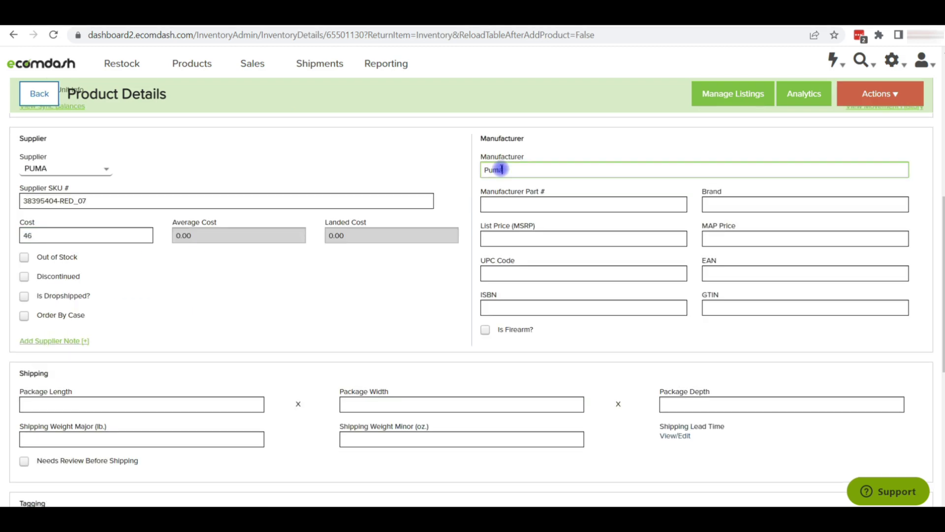
text(a)
click(512, 204)
text(38395404-RED)
click(530, 238)
text(79.95)
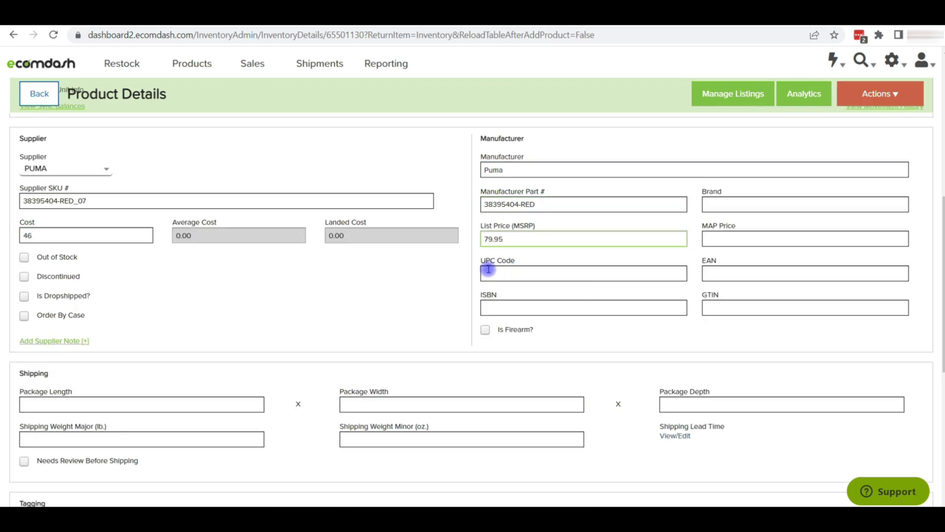
Paste the product's UPC code and set the brand to Puma
click(488, 269)
key(ctrl+v)
key(shift+Tab)
key(shift+Tab)
key(shift+Tab)
text(Puma)
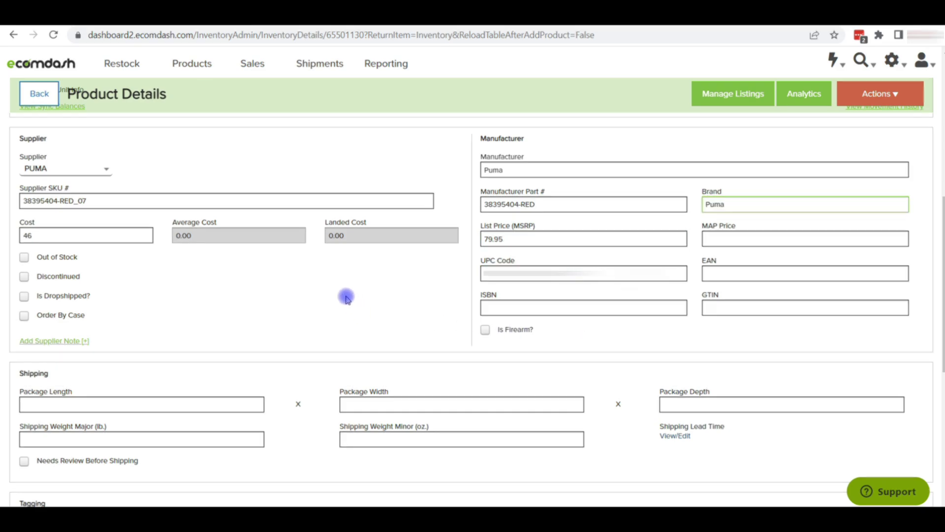
scroll(346, 298, down, 3)
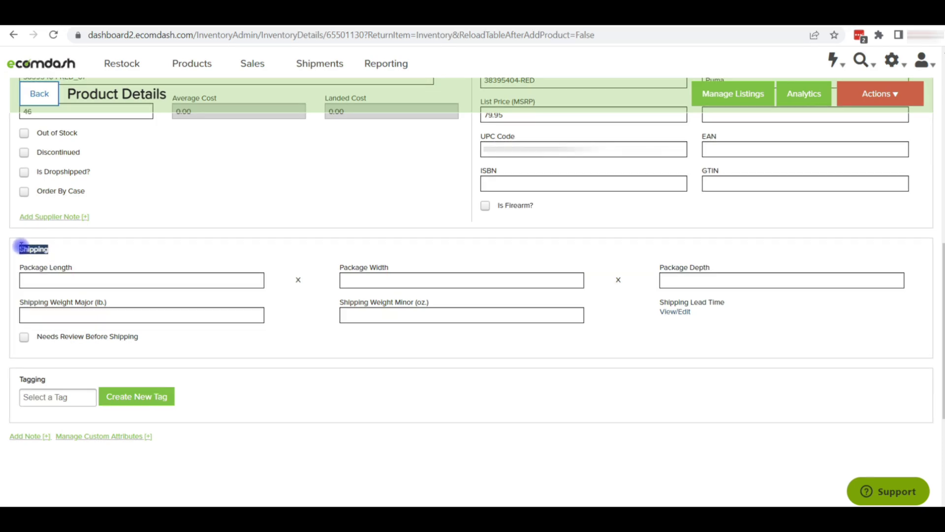
click(50, 278)
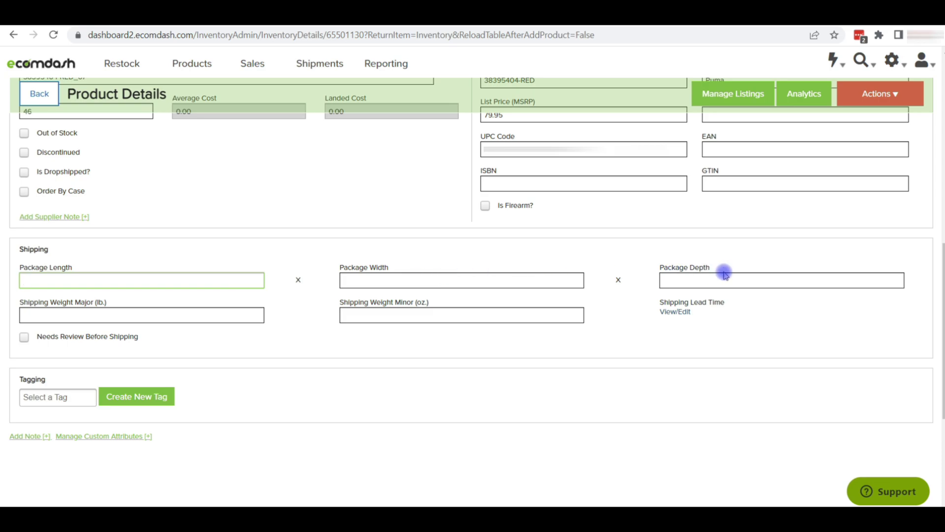
click(38, 399)
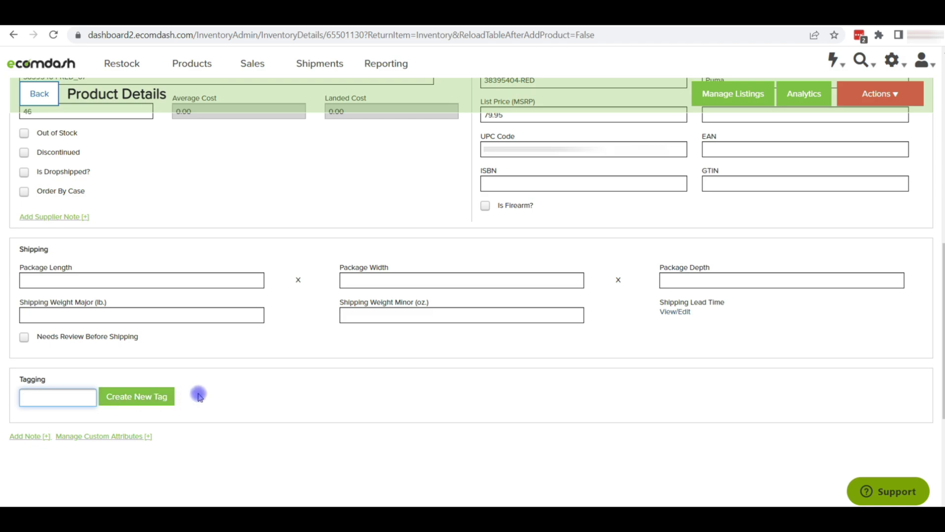
Upload the image files puma1, puma2 and puma3 from the Downloads folder to the product
scroll(331, 303, up, 10)
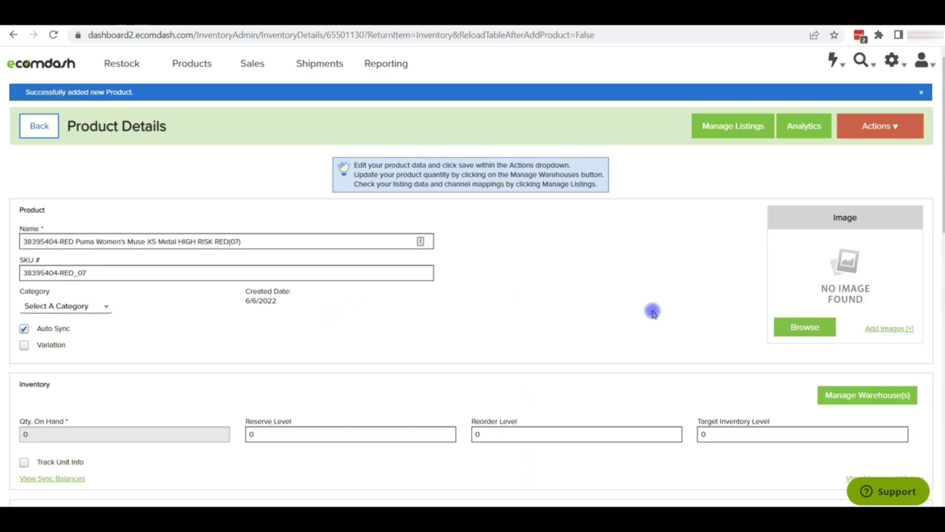
click(884, 328)
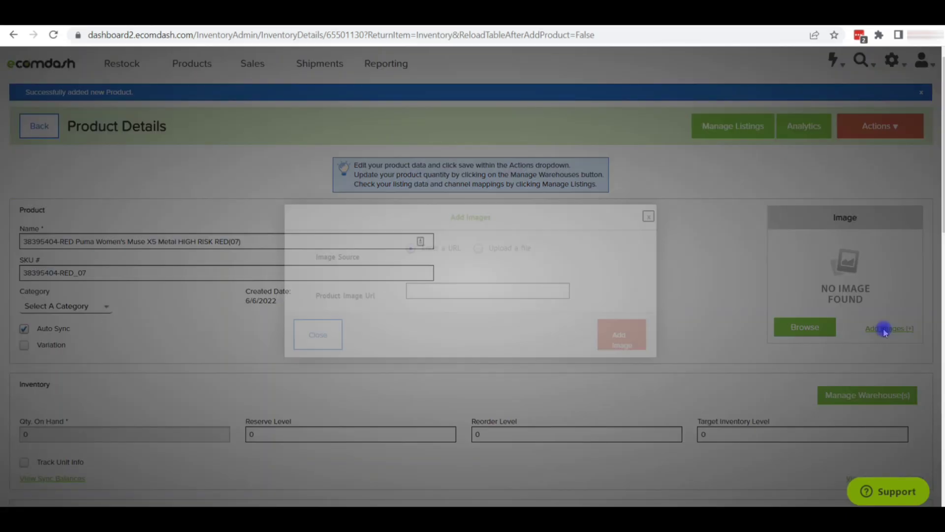
click(550, 291)
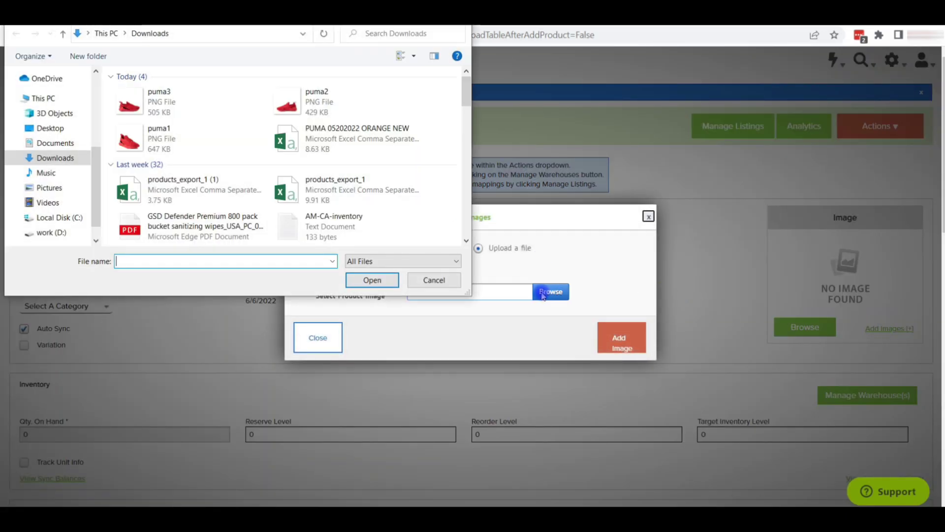
click(162, 101)
click(370, 279)
click(621, 347)
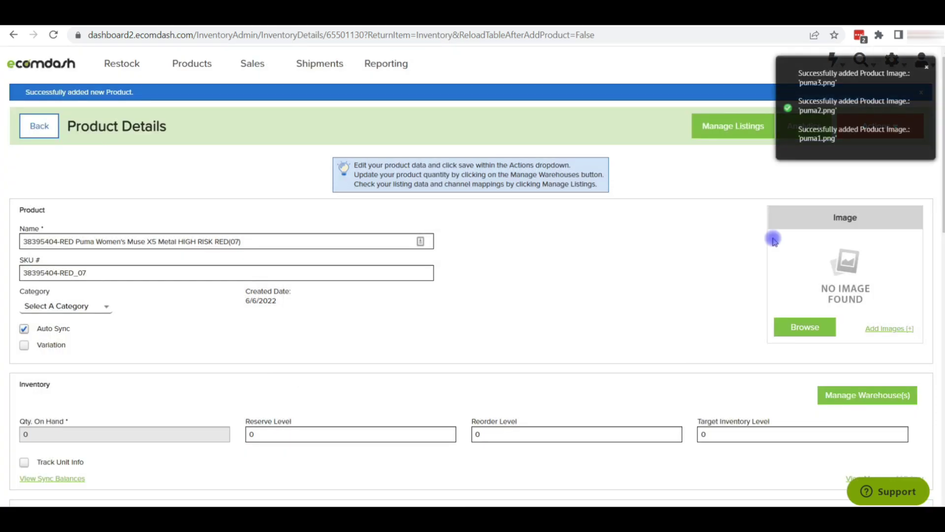
Reorder the product images so the third image takes display order 1, and close the image list
click(813, 329)
scroll(493, 295, down, 1)
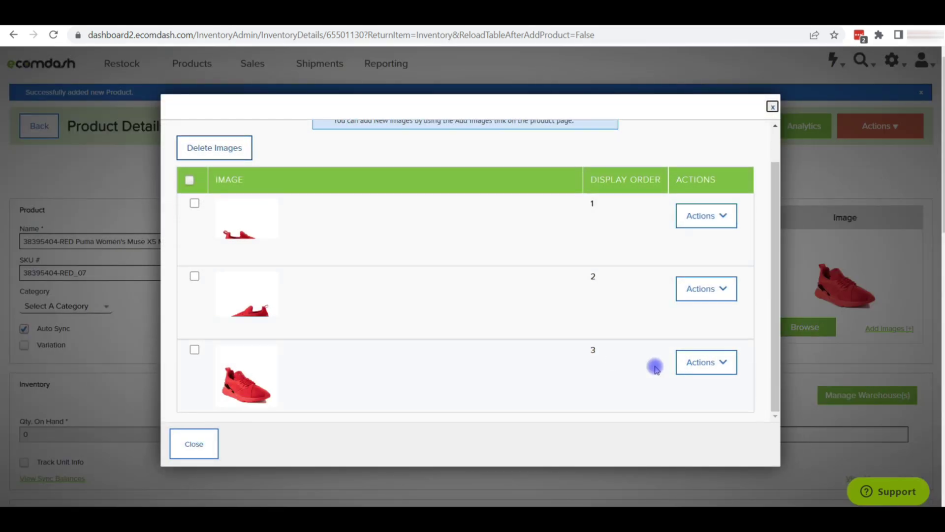
click(712, 363)
click(715, 382)
click(709, 289)
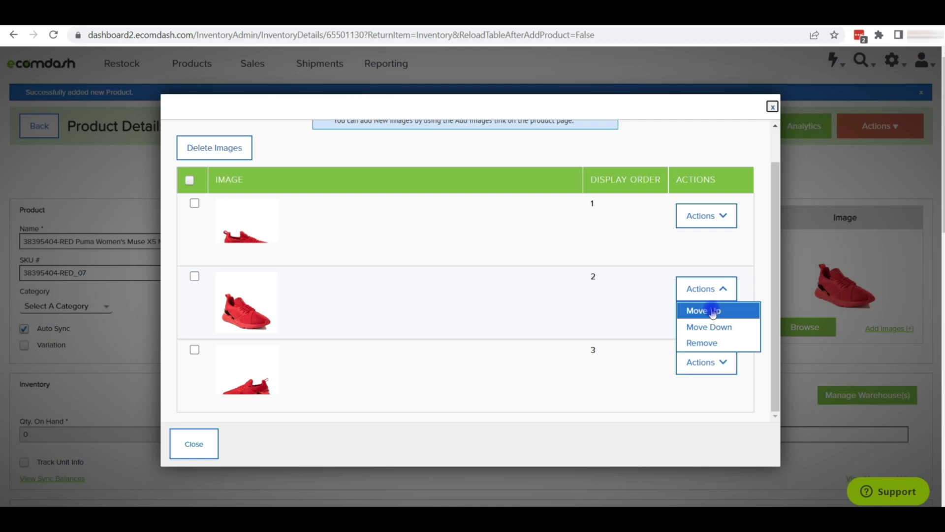
click(714, 311)
click(192, 444)
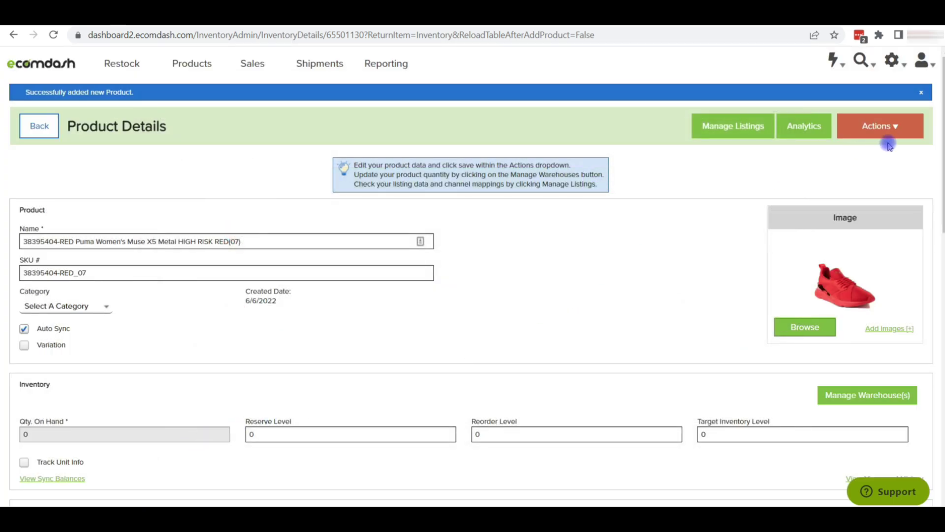
Save the product details and return to the list of all products
click(890, 129)
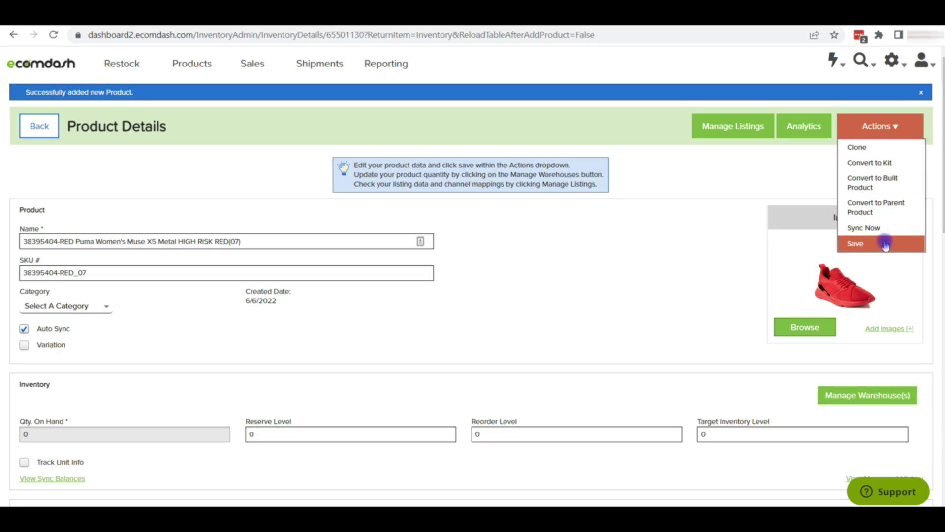
click(884, 244)
click(204, 95)
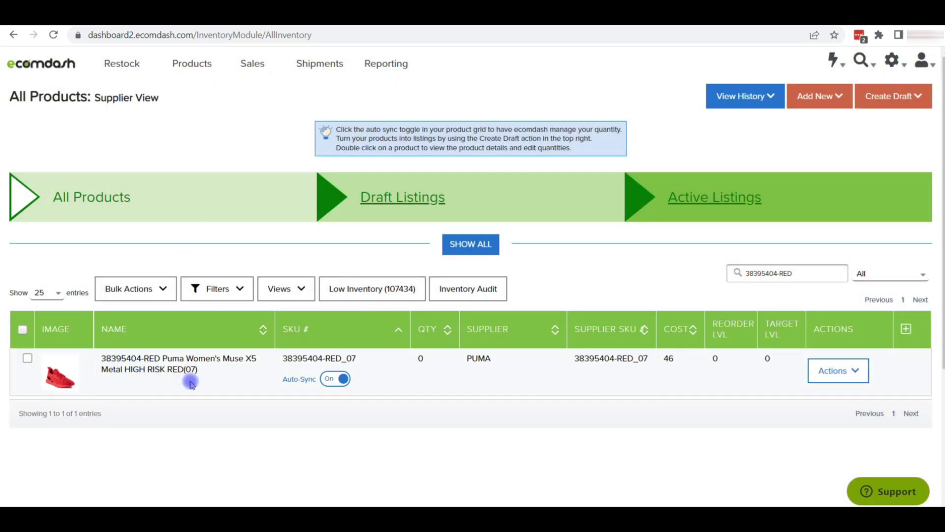
Edit the on-hand quantity of product 38395404-RED_07 to 2 in My Warehouse, leaving the change reason blank, and save
drag(191, 369, 102, 358)
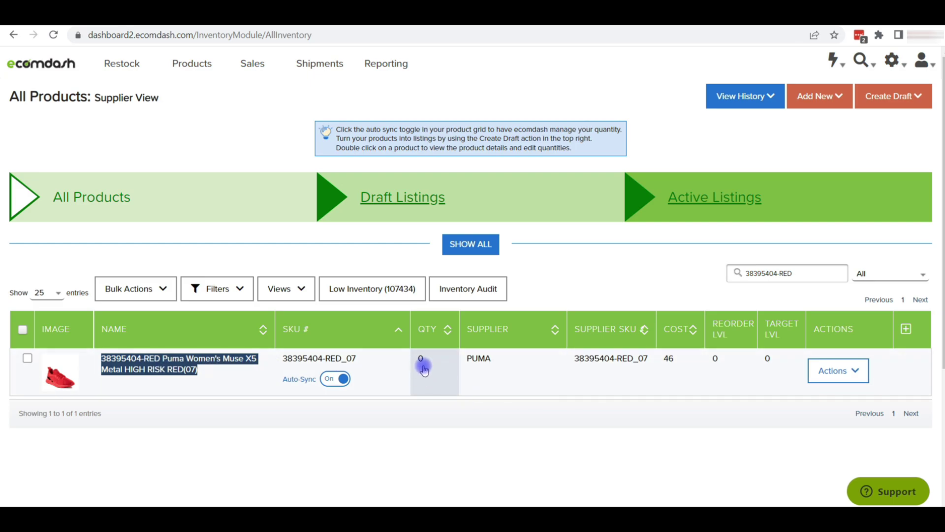
click(833, 370)
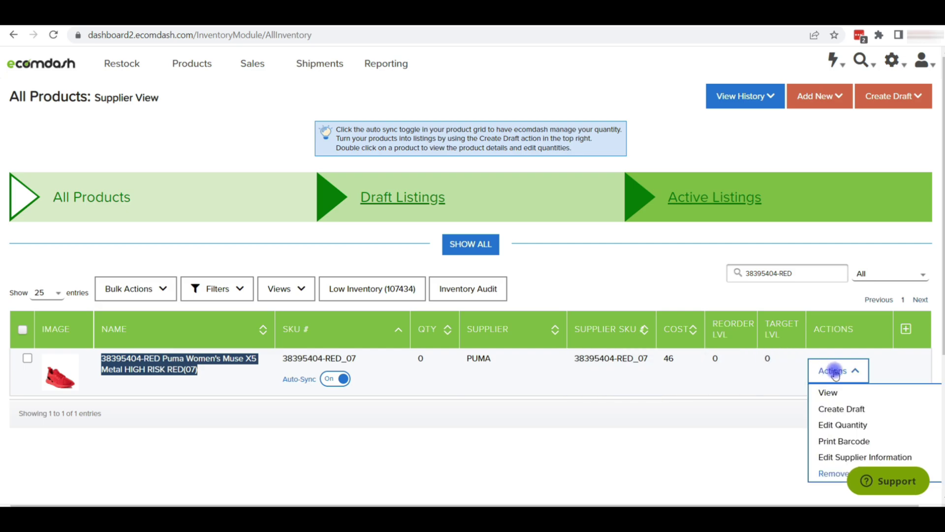
click(840, 425)
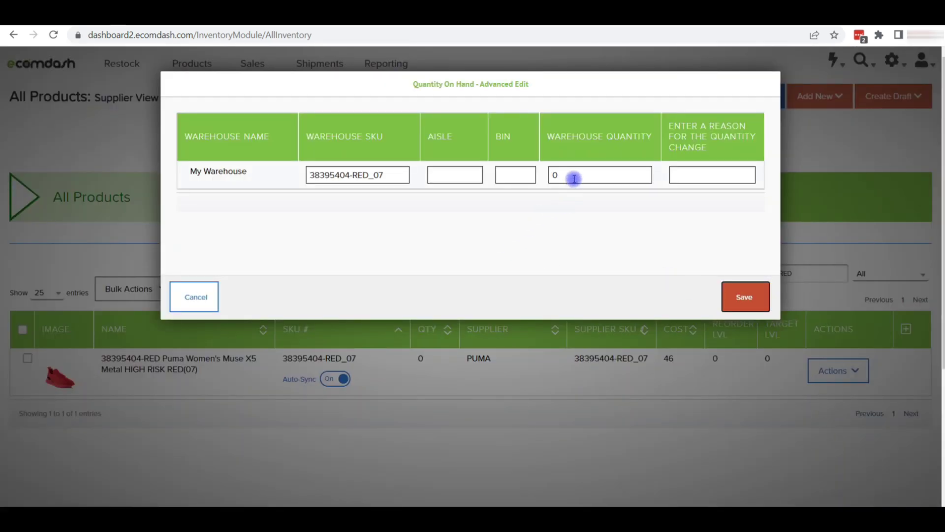
click(575, 179)
text(2)
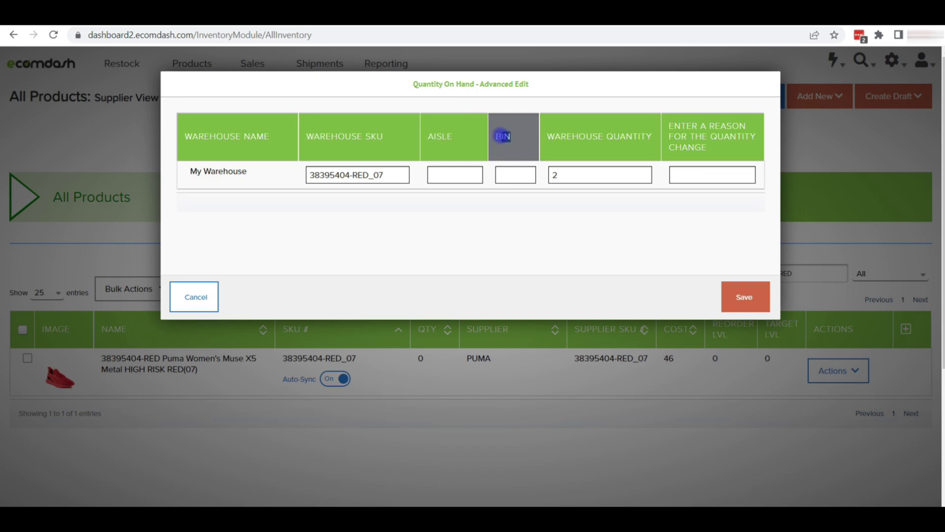
drag(709, 148, 671, 126)
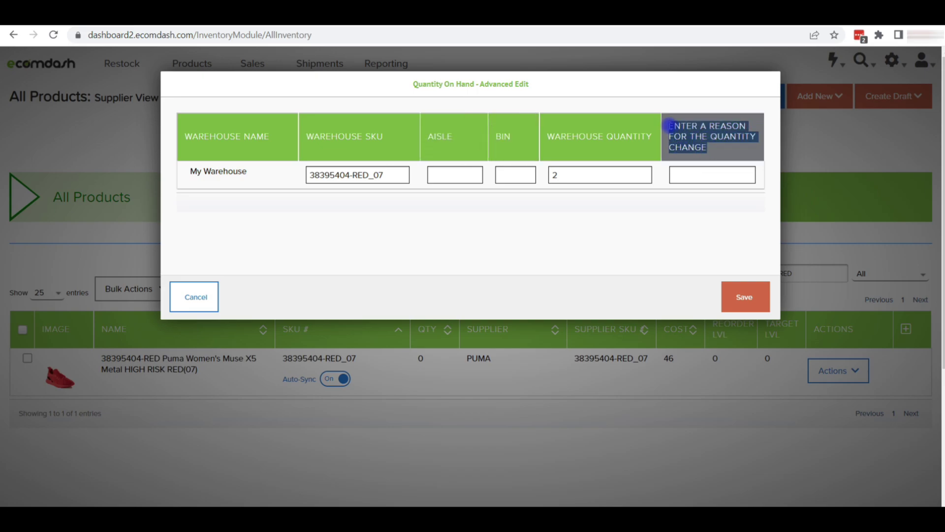
click(676, 172)
click(727, 287)
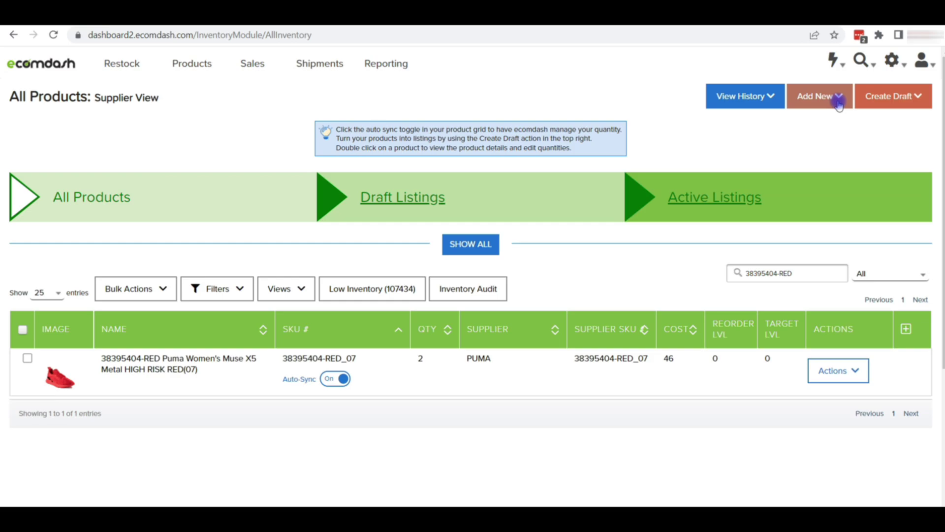
Create a new parent product named "38395404-RED Puma Women's Muse X5 Metal HIGH RISK RED" with SKU 38395404-RED
click(839, 101)
click(823, 165)
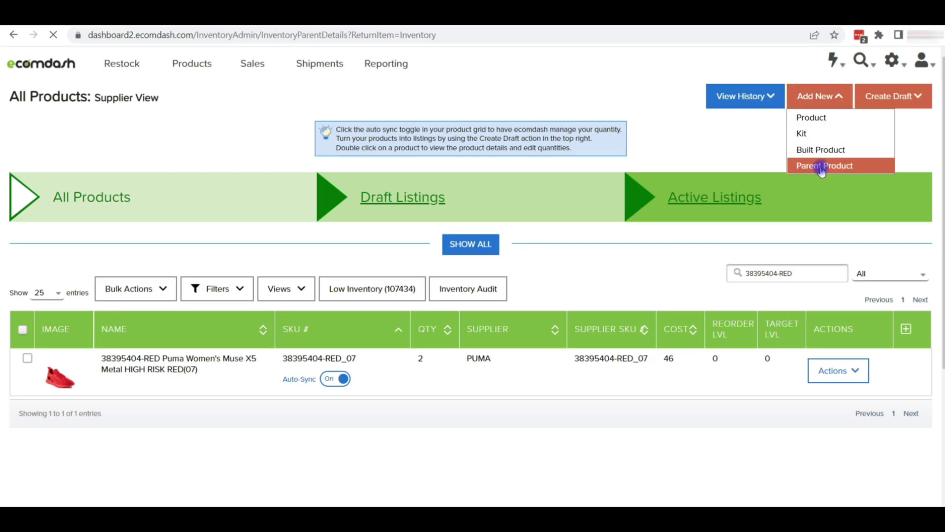
click(148, 189)
click(147, 210)
click(169, 227)
text(38395404-RED)
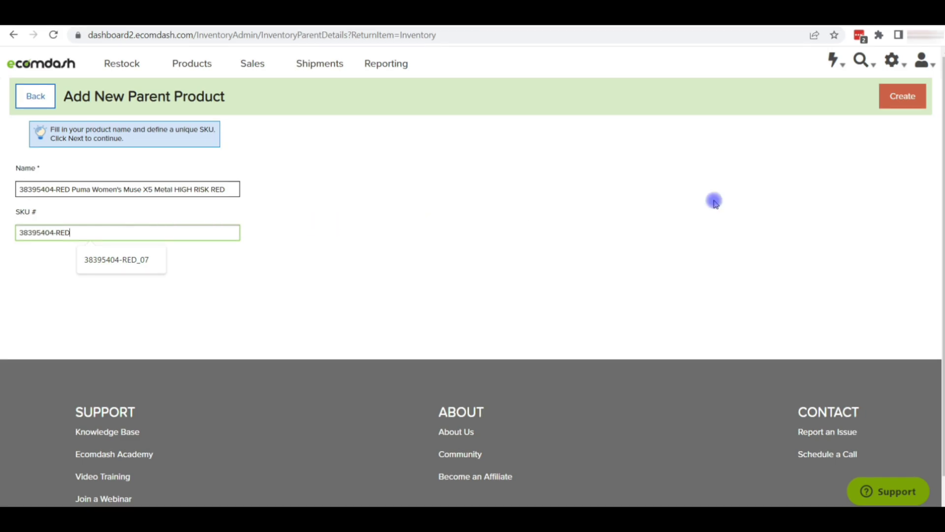
click(895, 102)
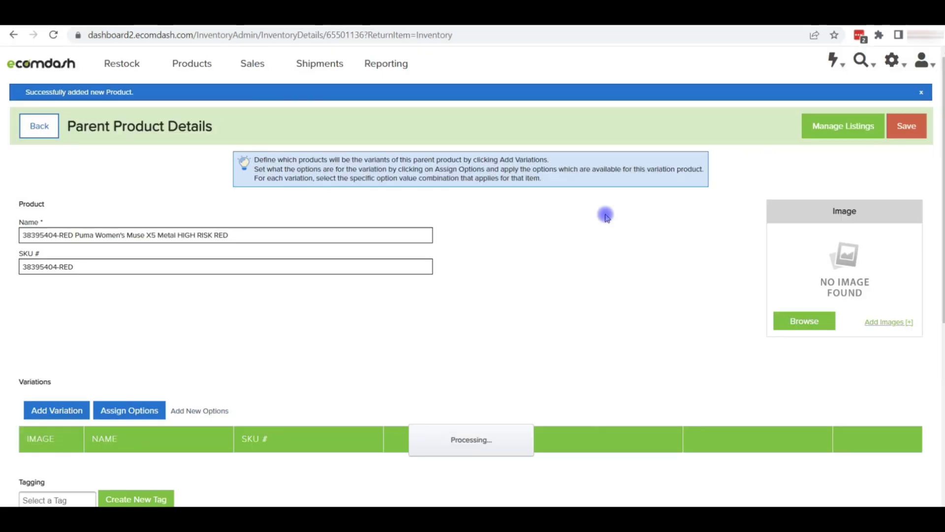
Search for 38395404-RED, add product 38395404-RED_07 as a variation of the parent product, and return to the parent product's details
scroll(604, 216, down, 3)
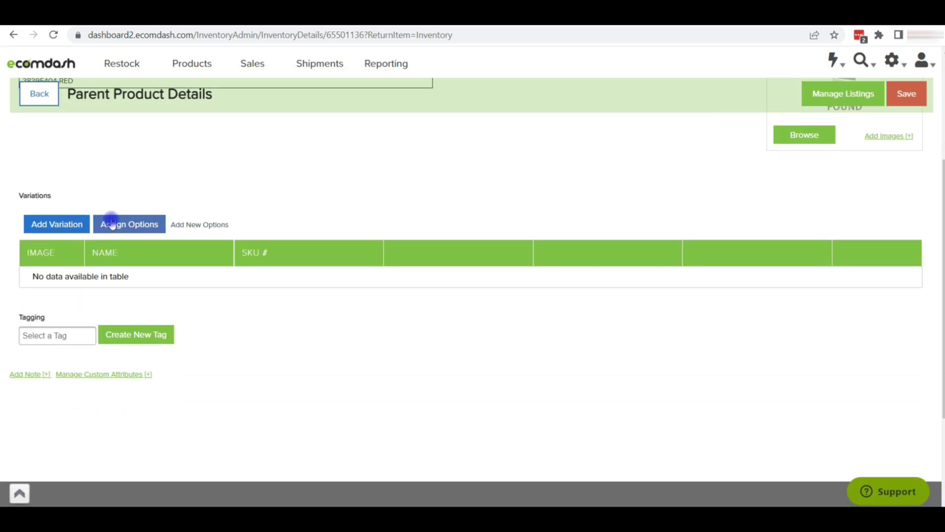
click(68, 233)
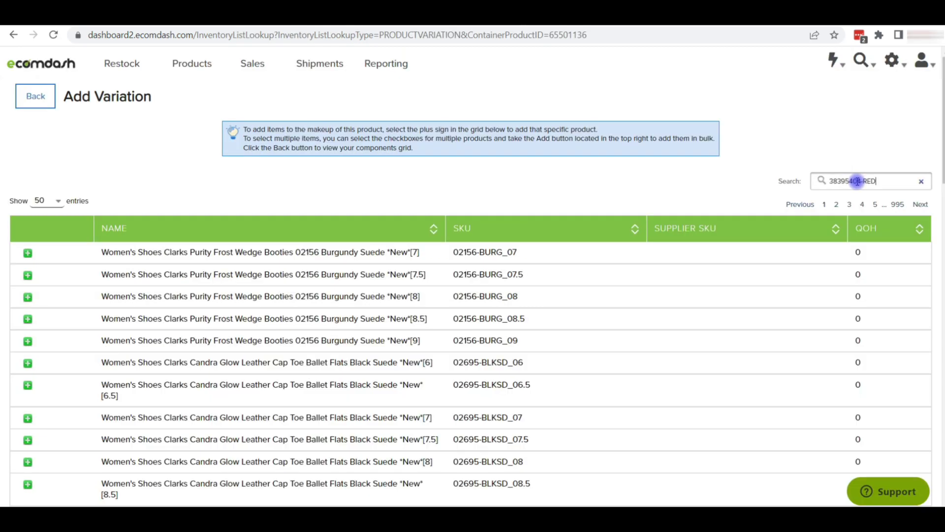
click(27, 254)
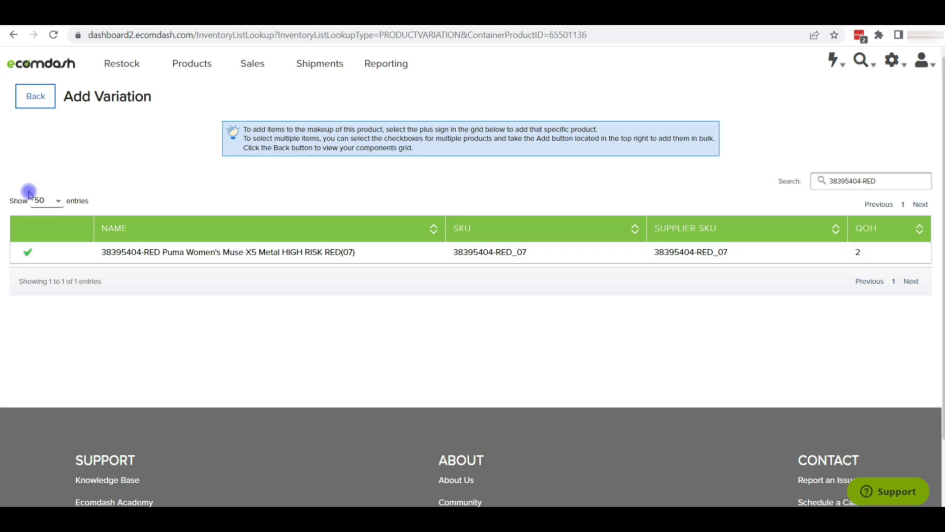
click(29, 104)
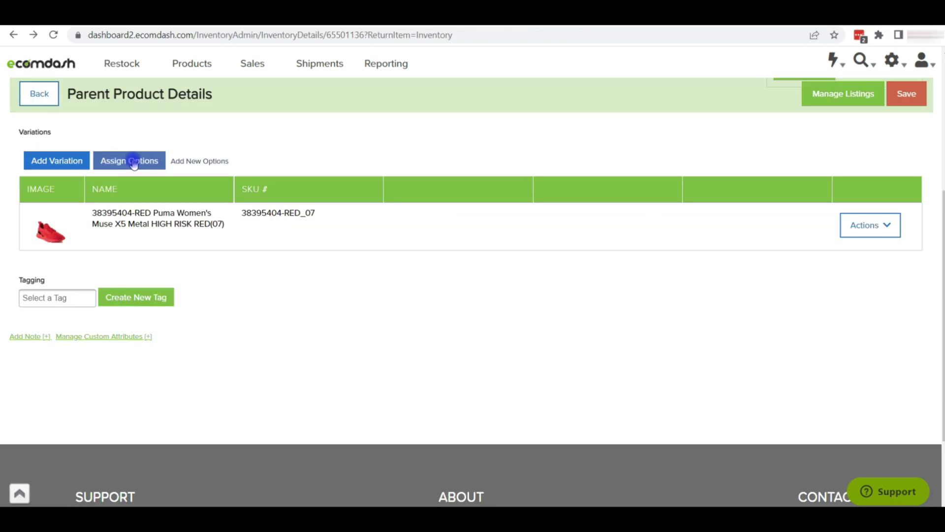
Assign US Shoe Size as the primary option set and set the 38395404-RED_07 variation to size 7
click(125, 166)
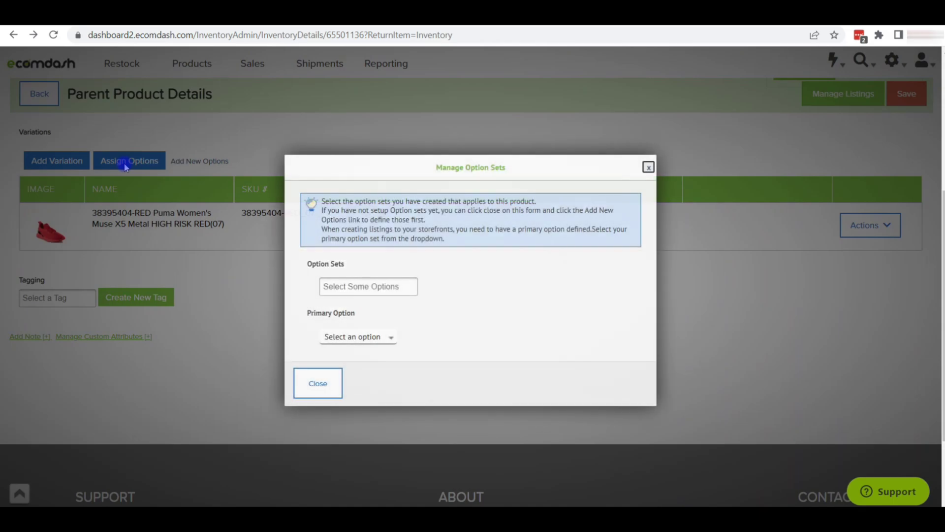
click(331, 382)
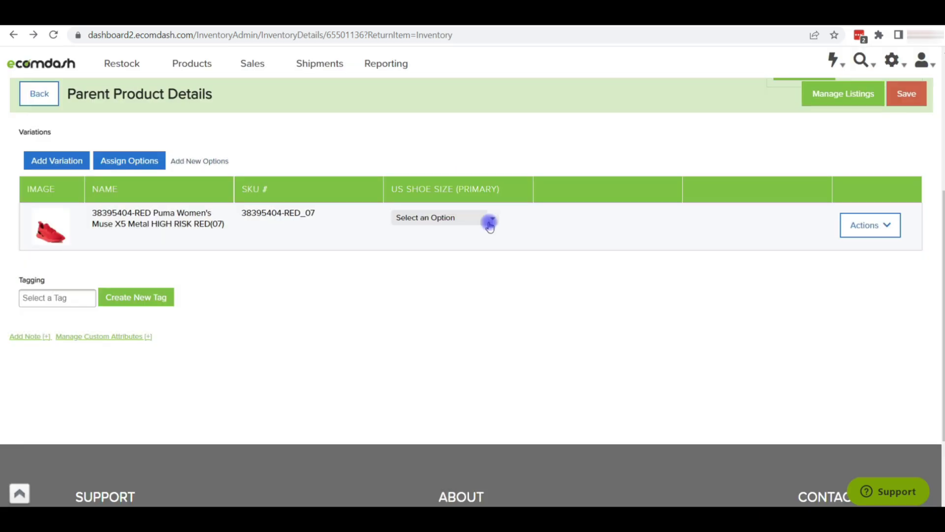
click(488, 219)
click(416, 357)
scroll(304, 276, up, 1)
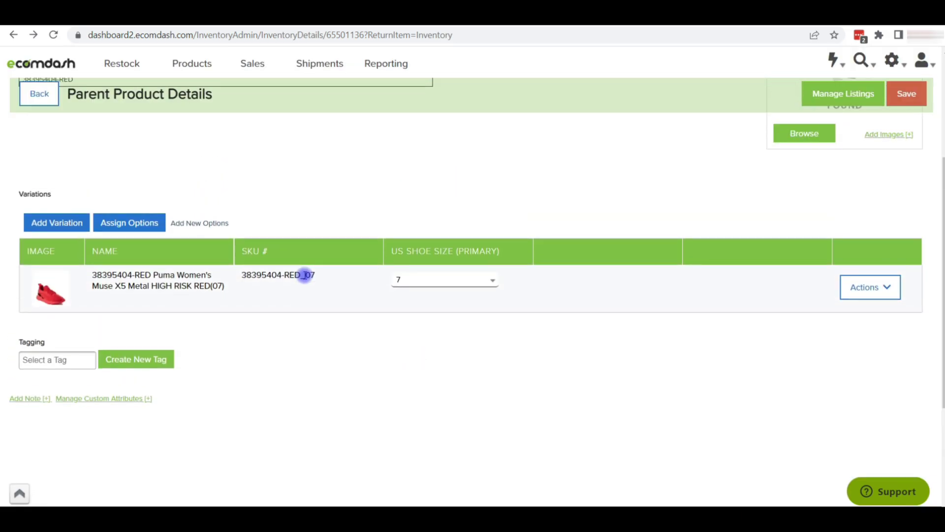
Create a new variation option set named "Sample variation" with the String value type
click(205, 223)
click(897, 98)
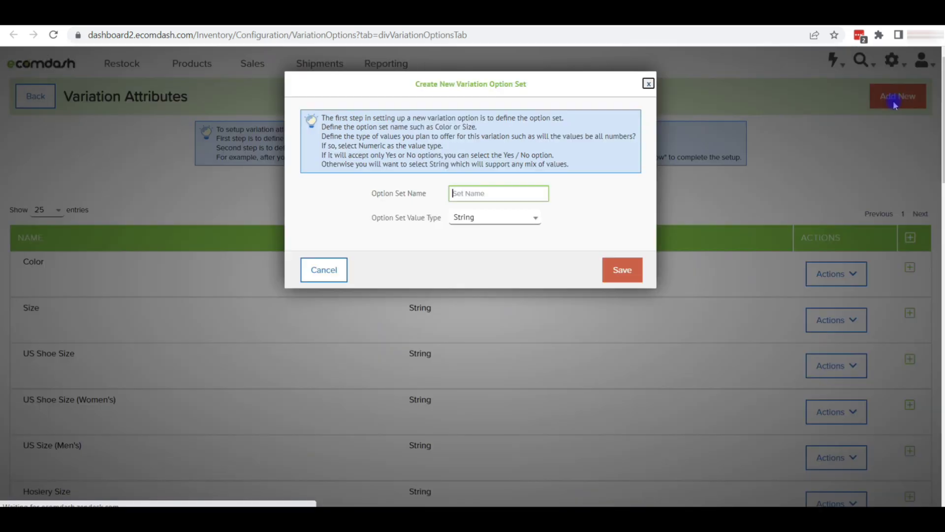
text(Sample variation)
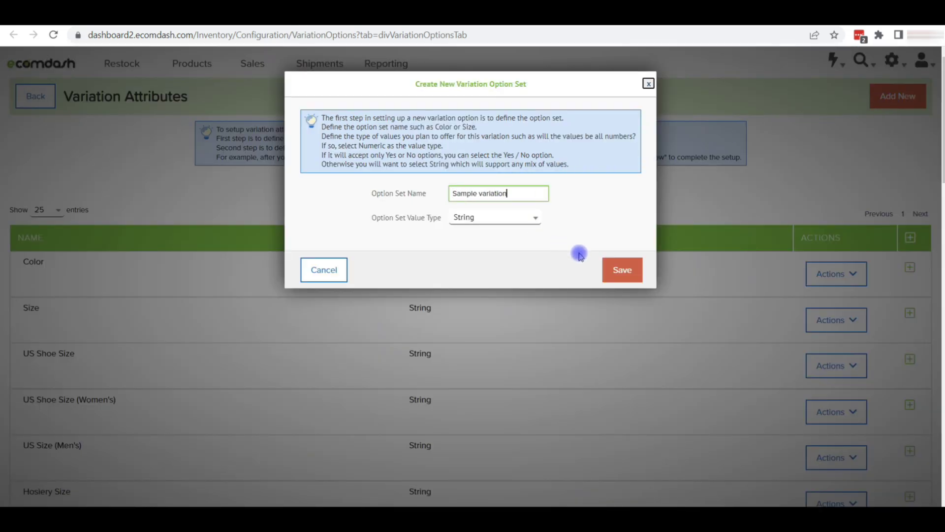
click(613, 268)
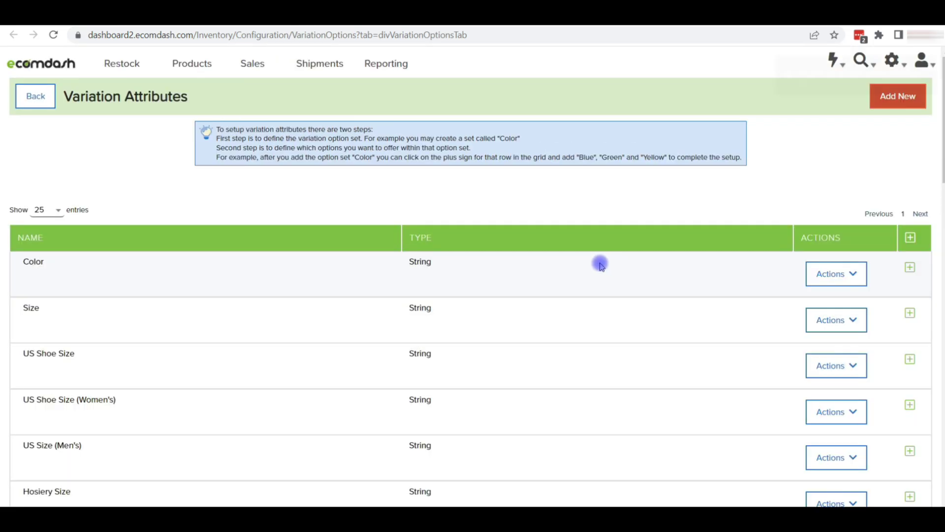
Add an option with name Red and value Red to the "Sample variation" option set
scroll(415, 317, down, 15)
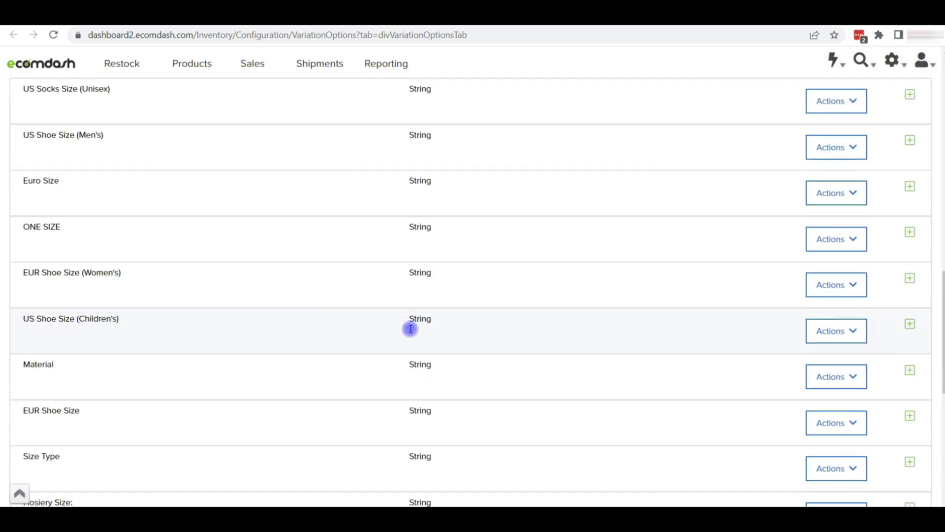
scroll(411, 329, down, 8)
click(70, 341)
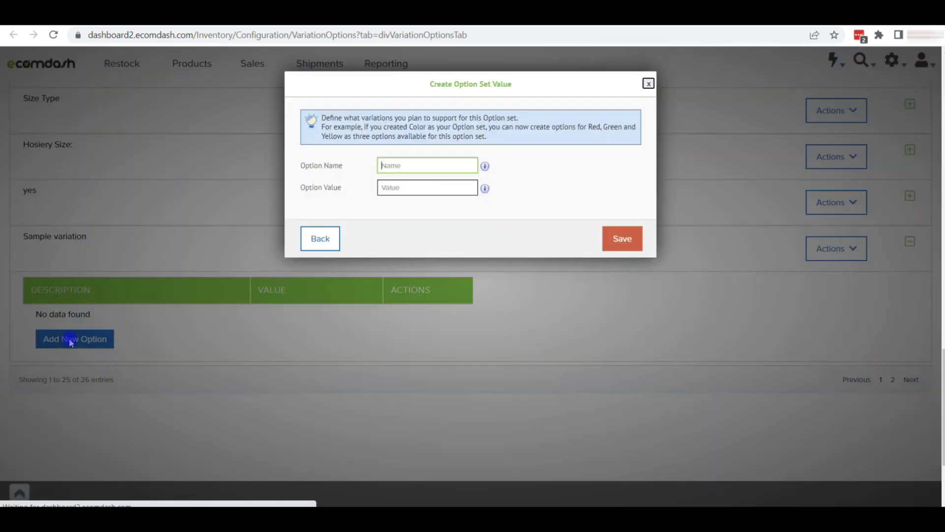
click(401, 167)
text(Red)
key(Tab)
text(Red)
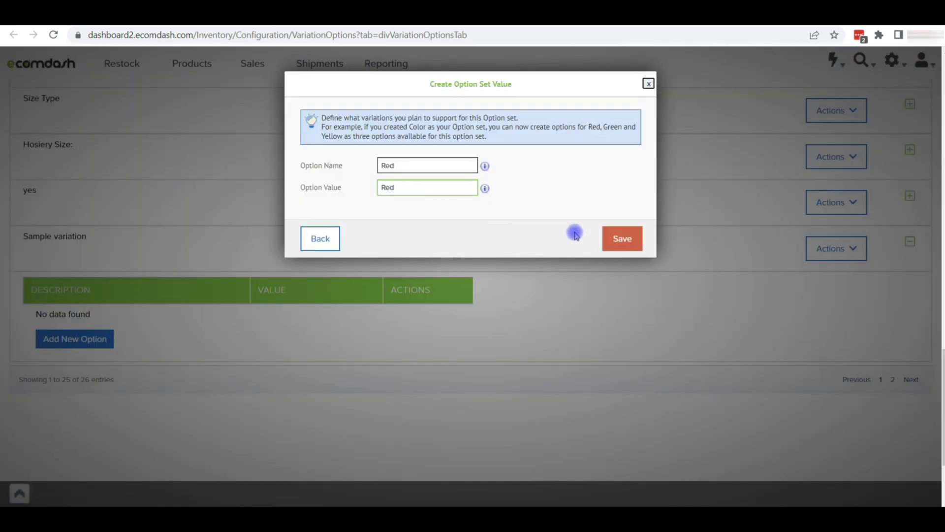
click(609, 238)
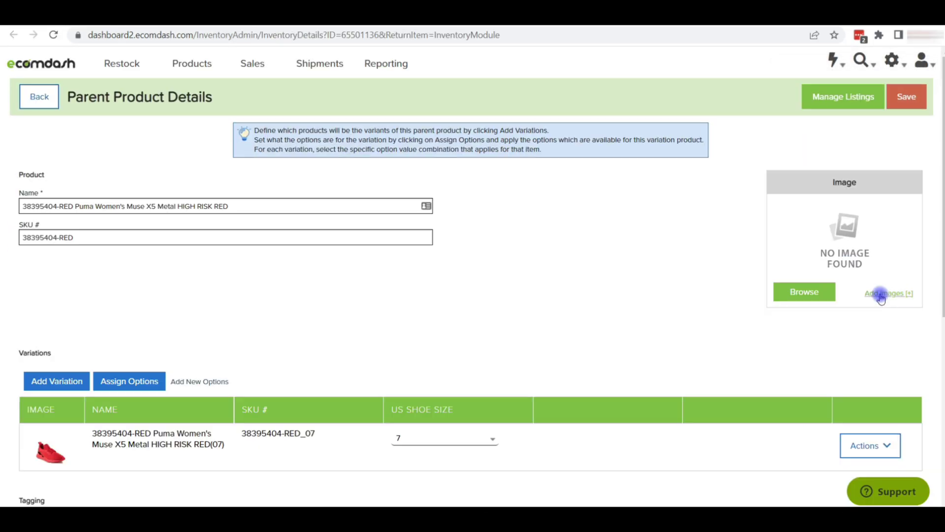
Add the images puma1.png, puma2.png and puma3.png to the parent product, choose its display image, and save
click(881, 296)
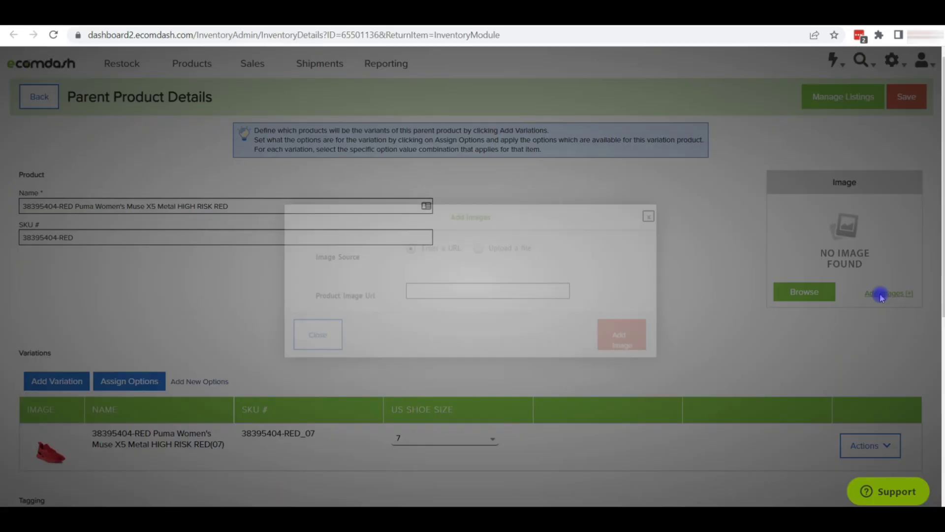
click(612, 337)
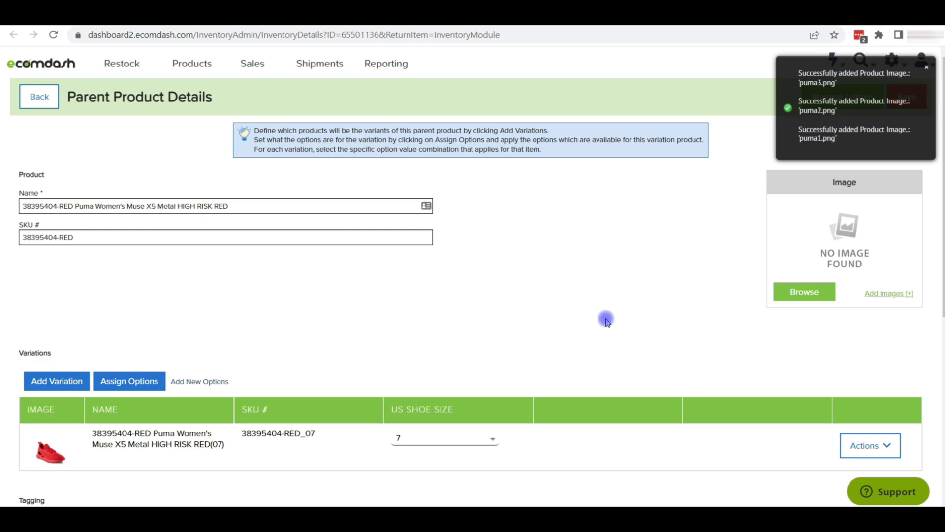
click(805, 292)
click(707, 361)
click(713, 382)
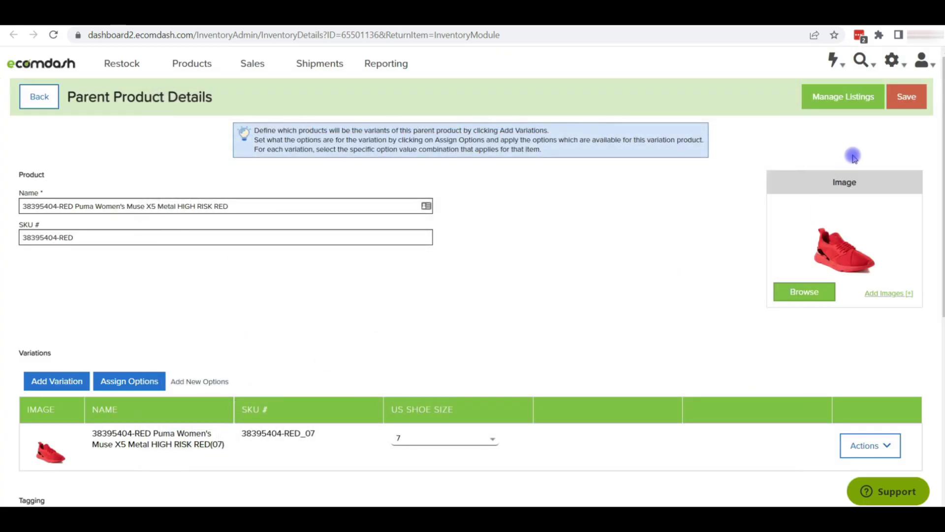
click(908, 103)
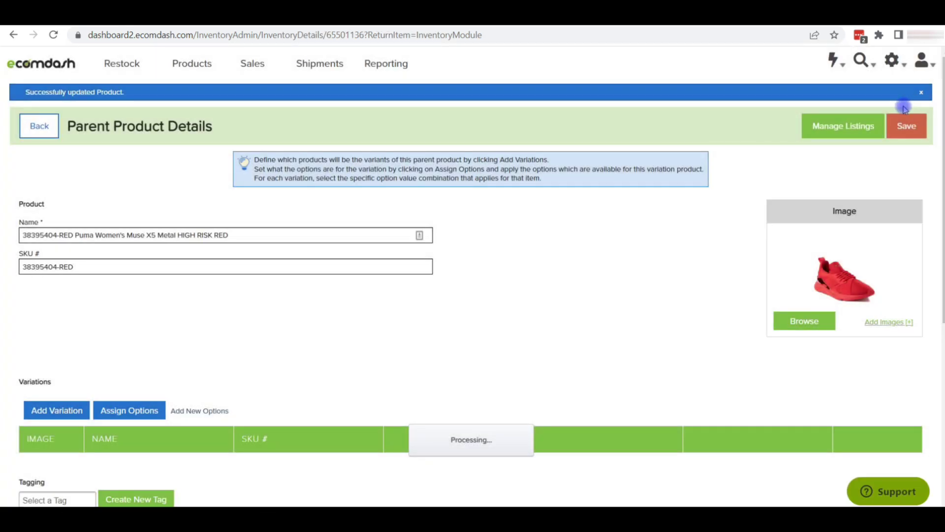
Fill in the global listing title with the product name, the price, condition New, short description "Sample description" and listing description "long description"
click(822, 127)
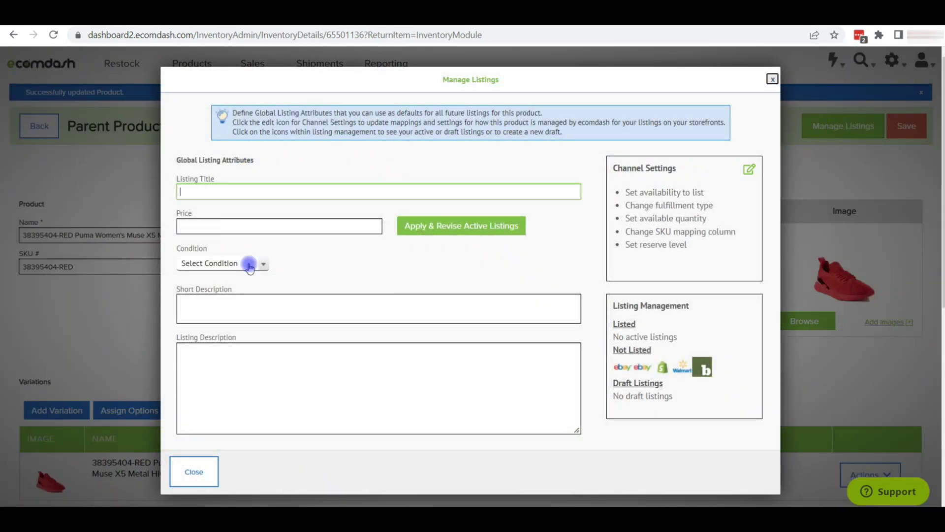
click(247, 264)
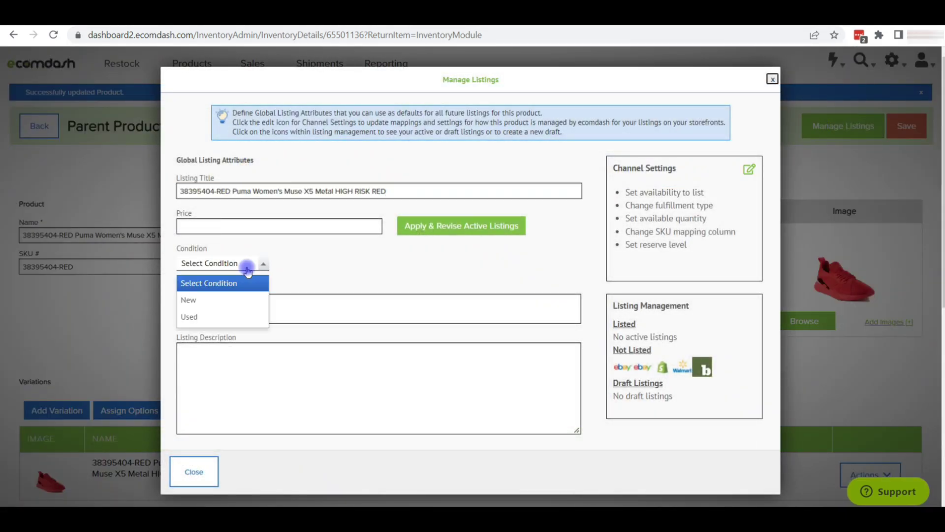
click(246, 297)
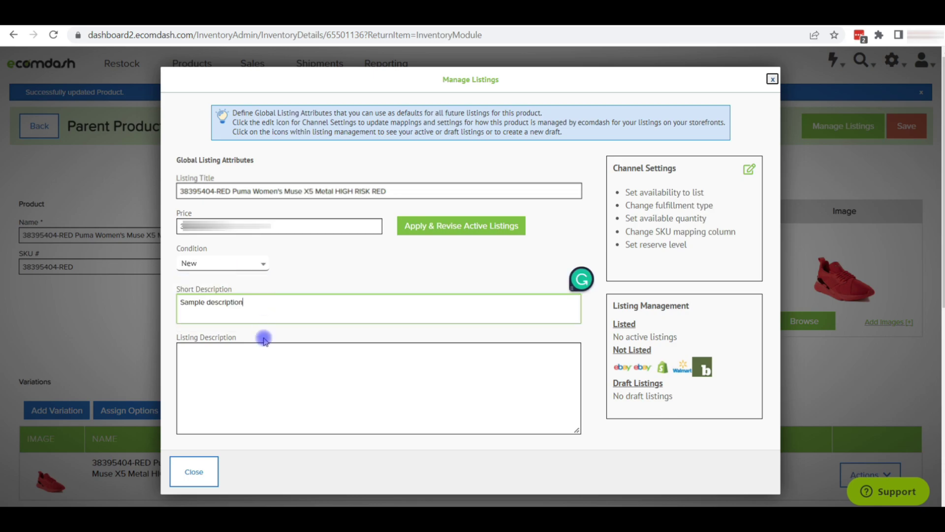
click(259, 367)
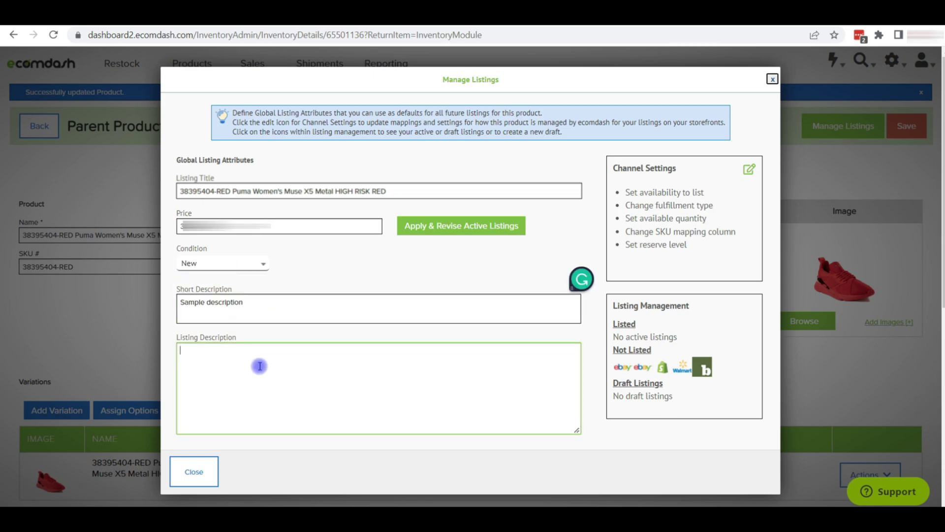
text(long description)
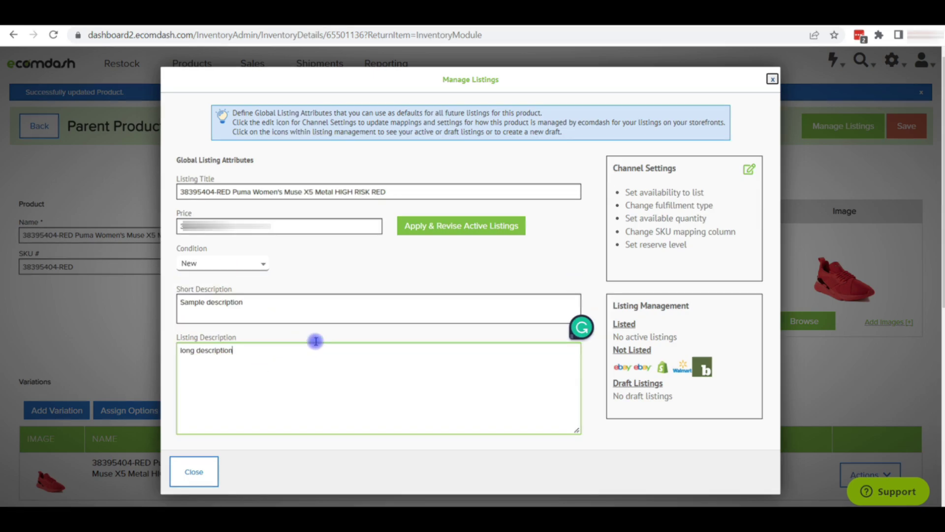
scroll(338, 270, down, 3)
Add the Bonanza - MSP storefront to the parent product's channel settings
click(749, 170)
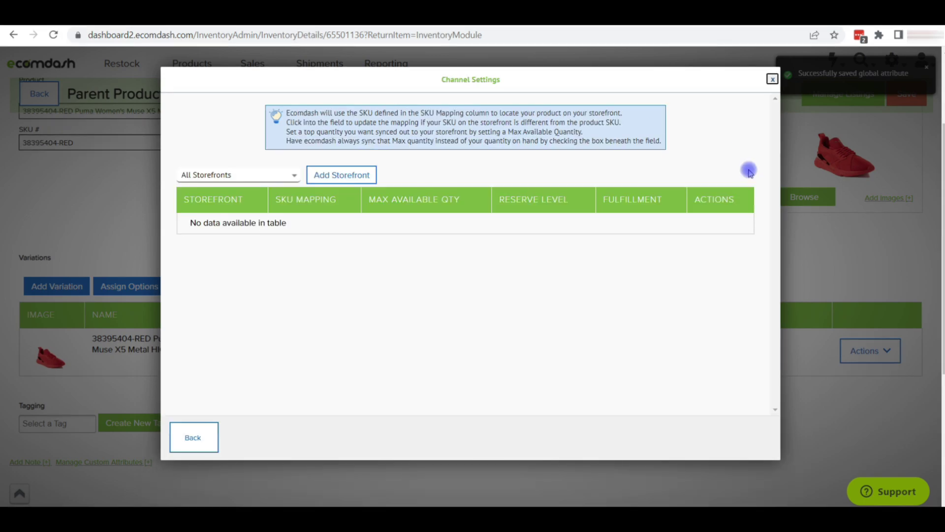
click(285, 176)
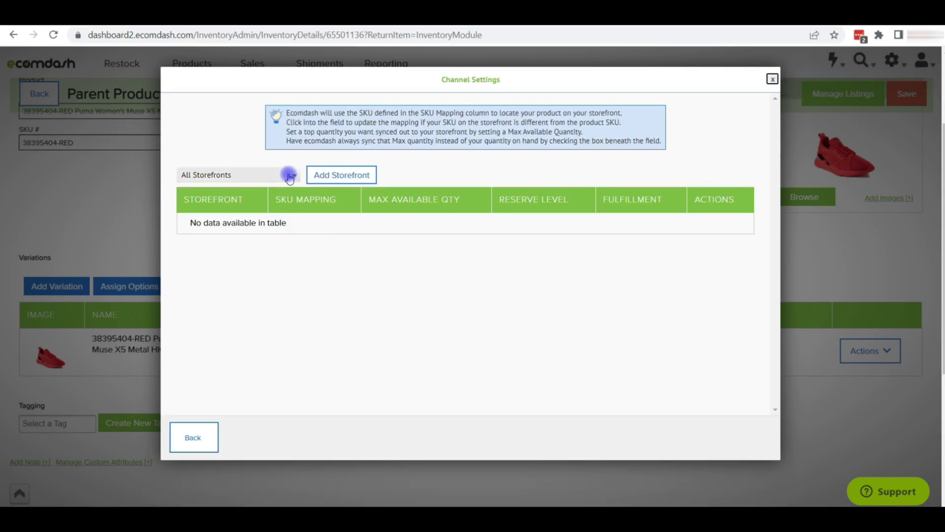
click(197, 276)
click(342, 175)
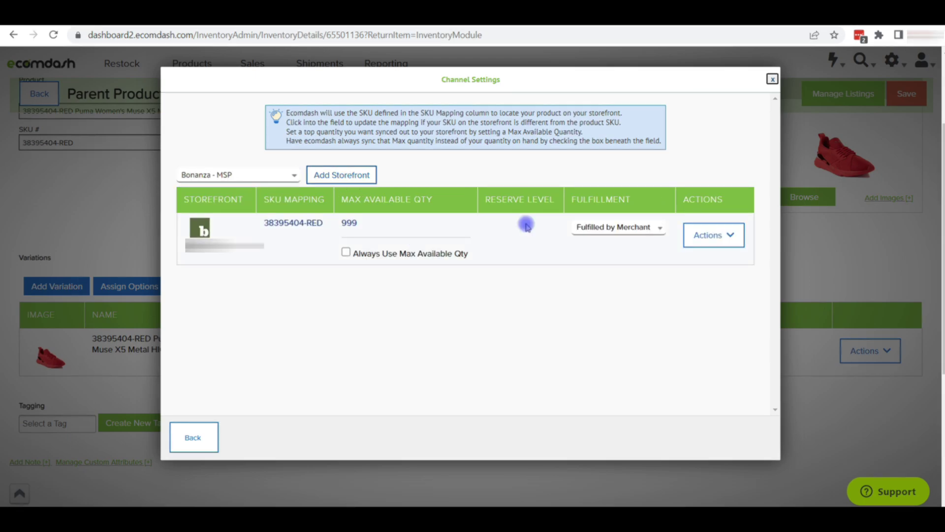
Remove the Bonanza storefront from the parent product's channel settings
click(714, 235)
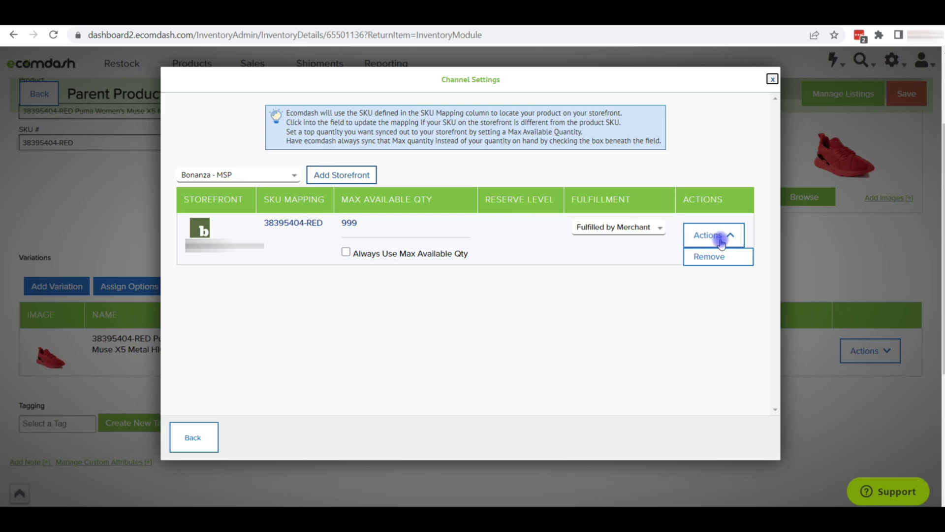
click(720, 258)
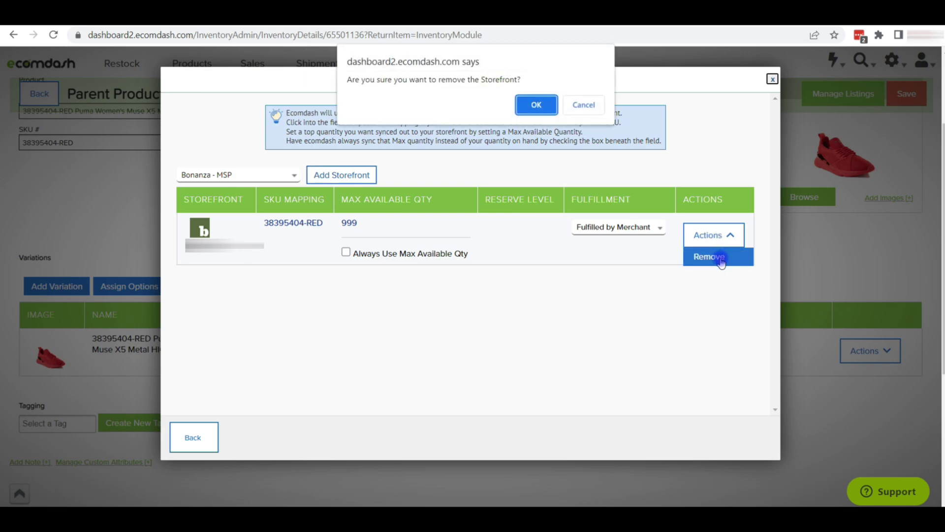
click(536, 107)
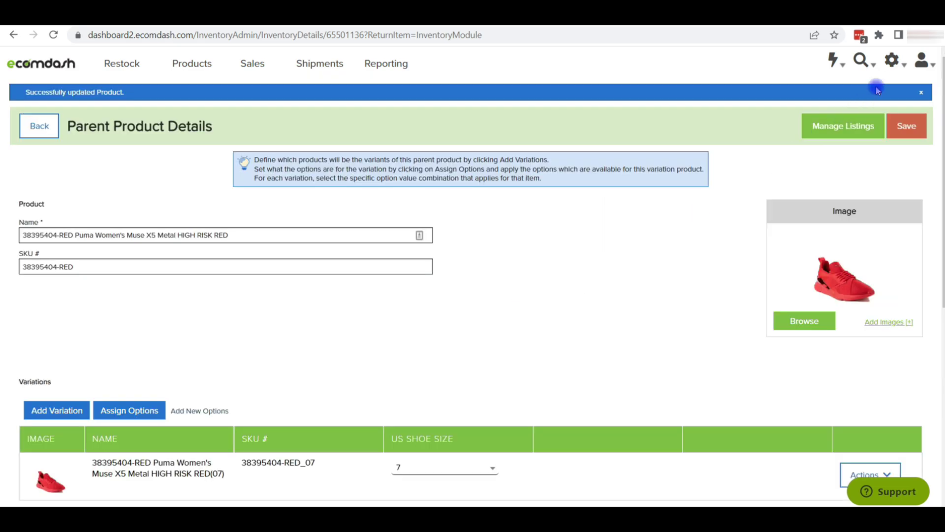
Open the manual import formats under the bulk import/export settings and create a new format named "Single items"
click(891, 63)
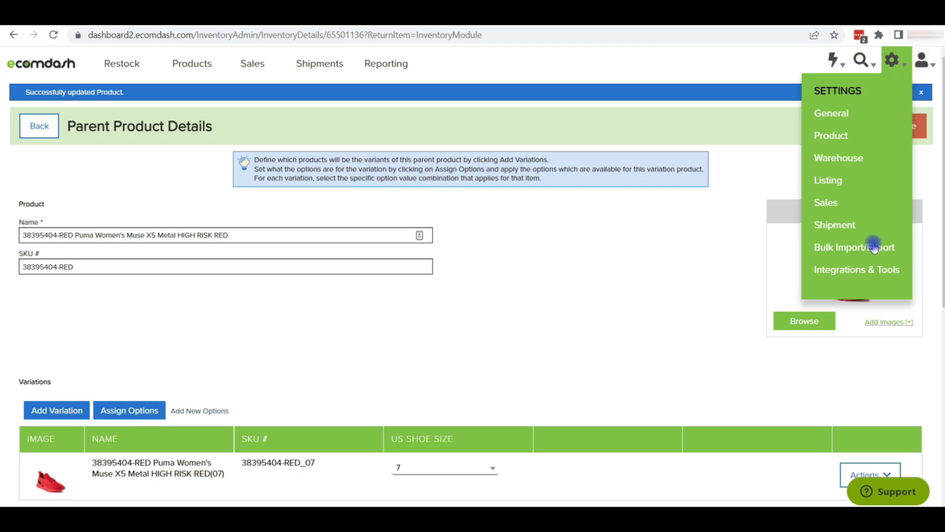
click(845, 250)
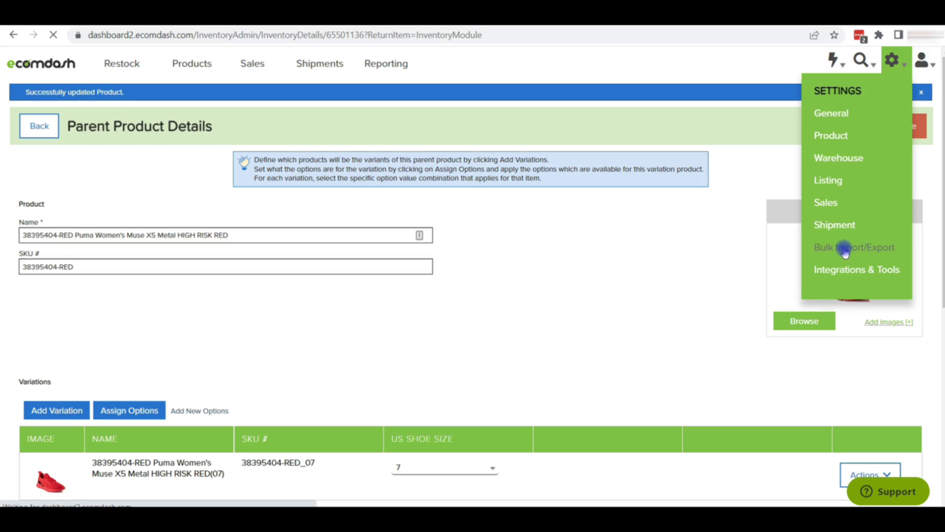
click(53, 429)
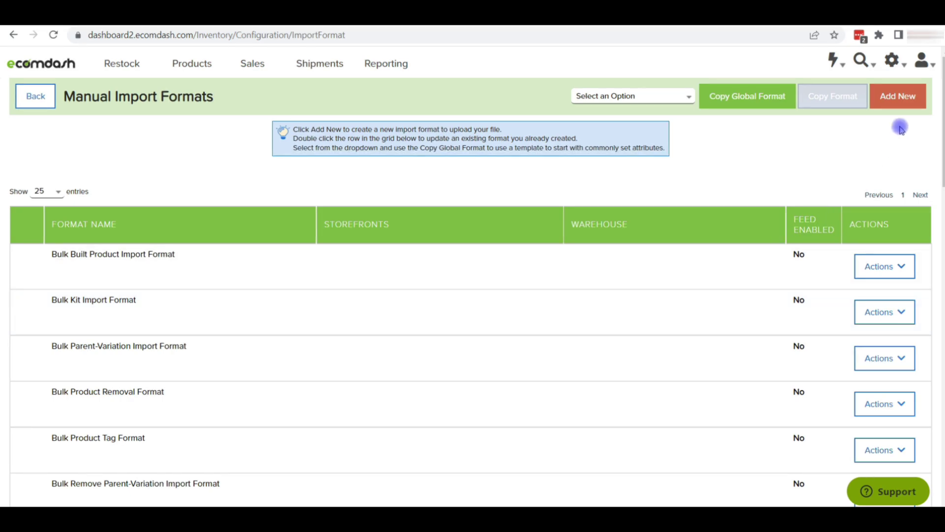
click(904, 106)
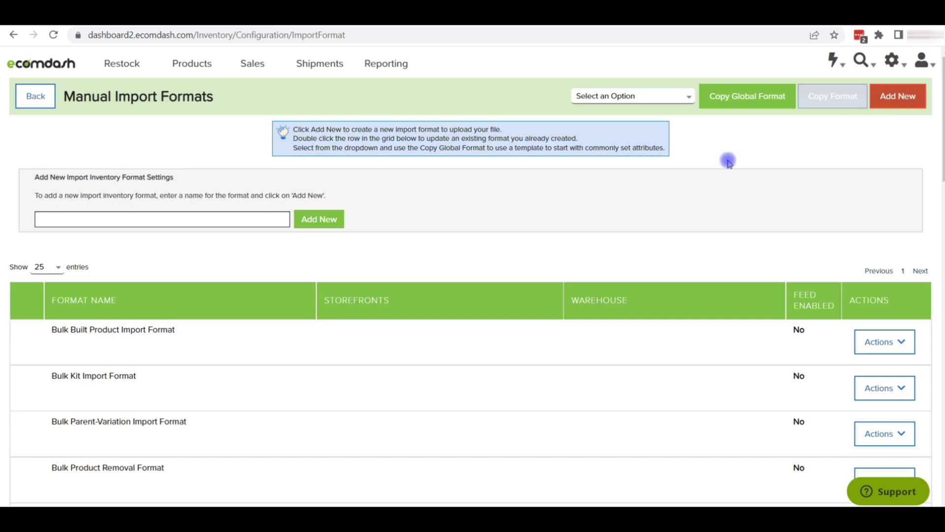
click(204, 219)
text(Single items)
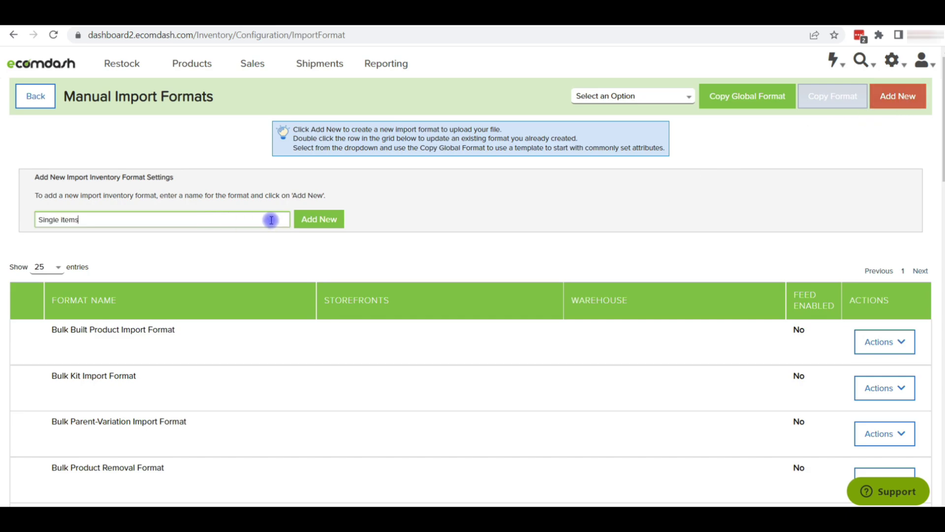
click(311, 220)
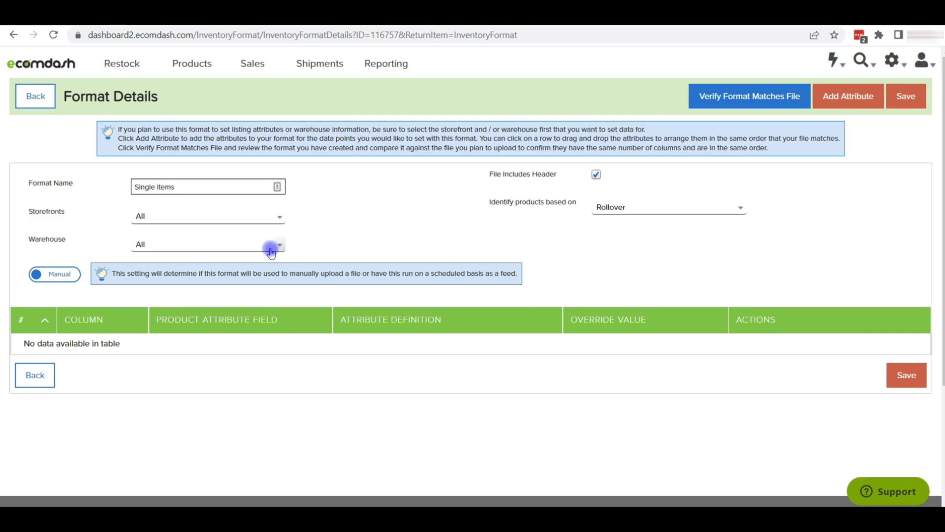
Set the Single items format's warehouse to My Warehouse and add the SKU Number attribute
click(270, 251)
click(190, 280)
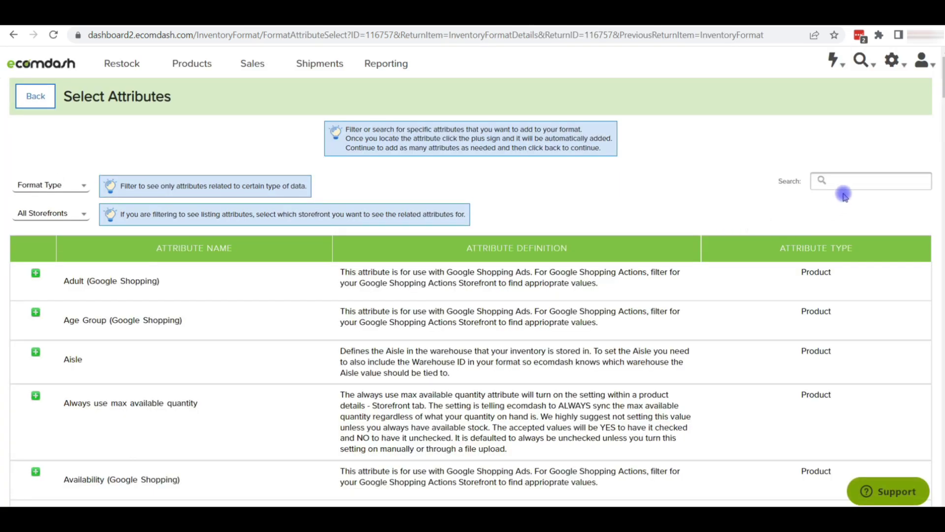
click(847, 185)
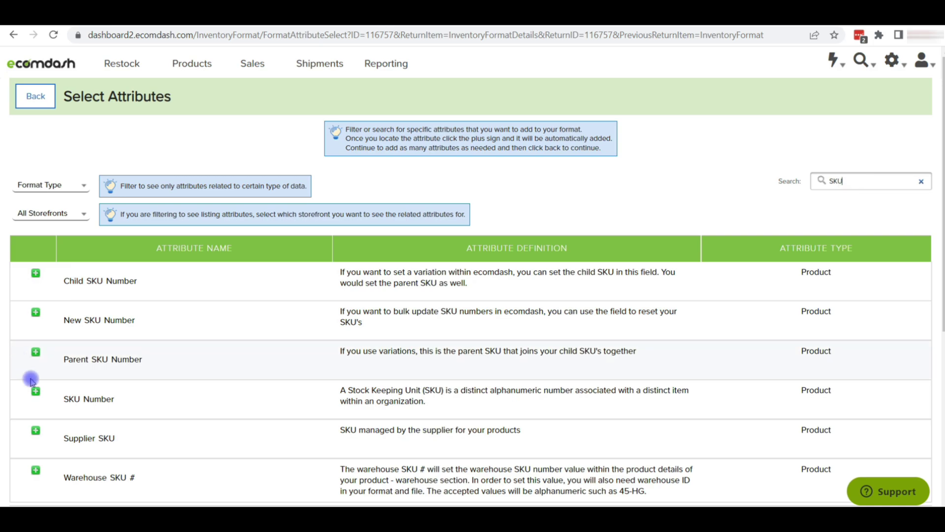
click(38, 392)
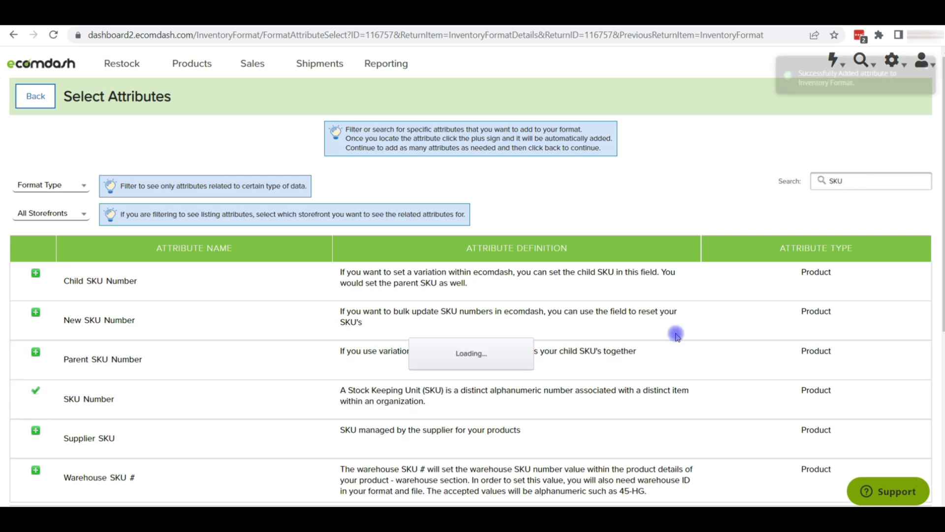
Add the Name, Warehouse Quantity, UPC and Brand attributes to the Single items format and return to its details
click(862, 184)
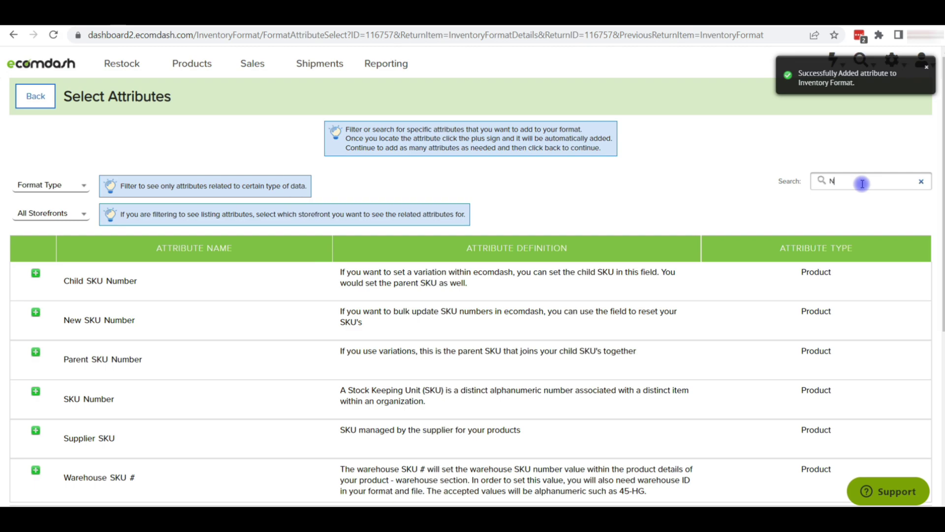
text(ame)
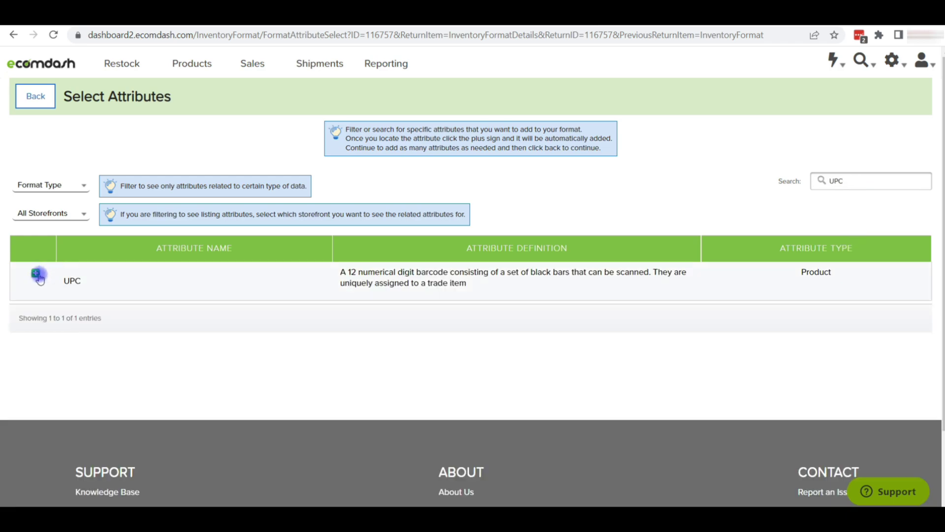
scroll(203, 424, down, 4)
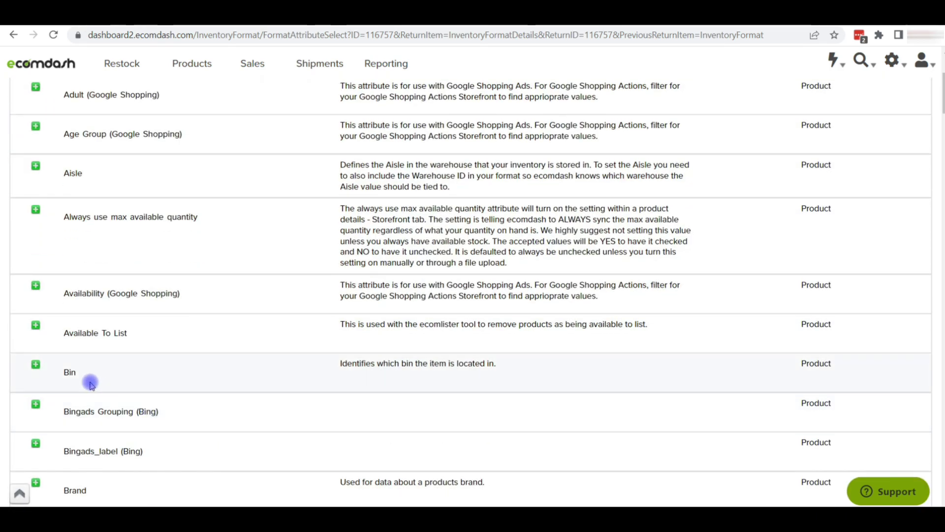
scroll(158, 382, up, 4)
click(35, 97)
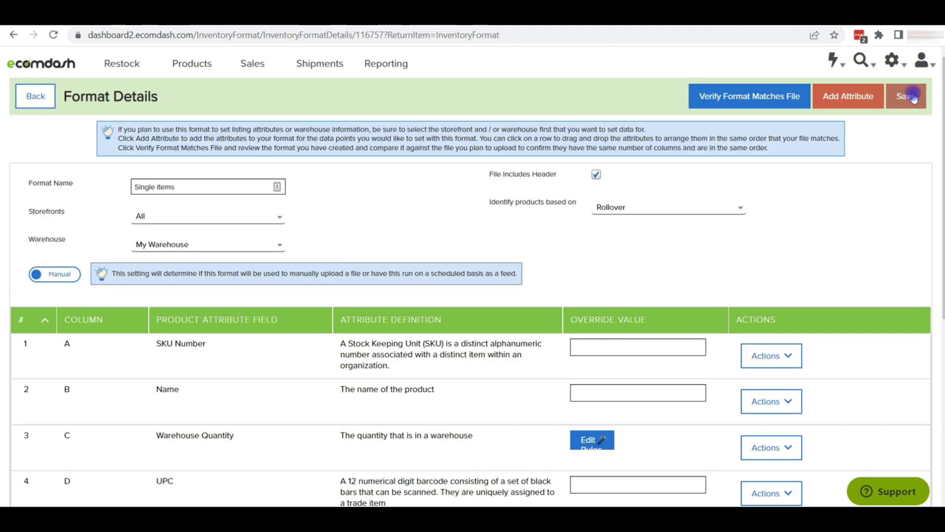
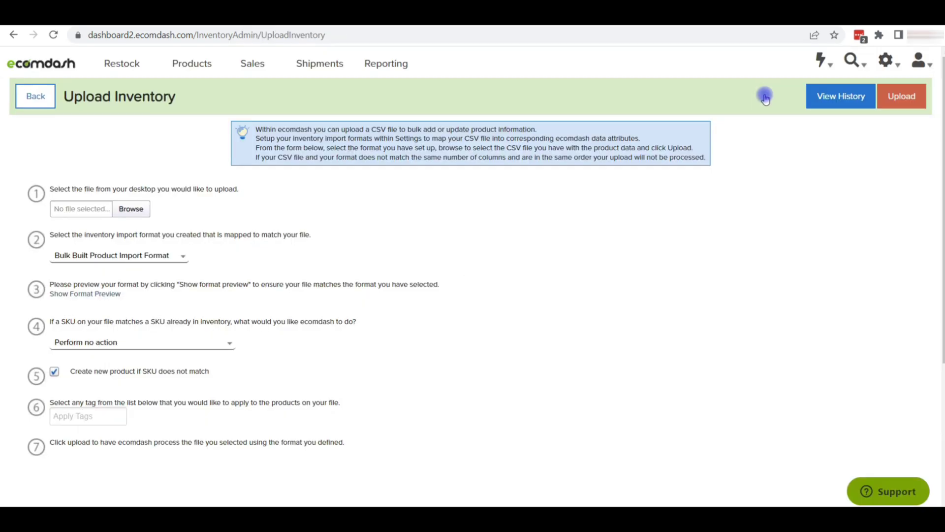
Choose the file Single items.csv for the inventory upload and select the Single items import format
click(142, 211)
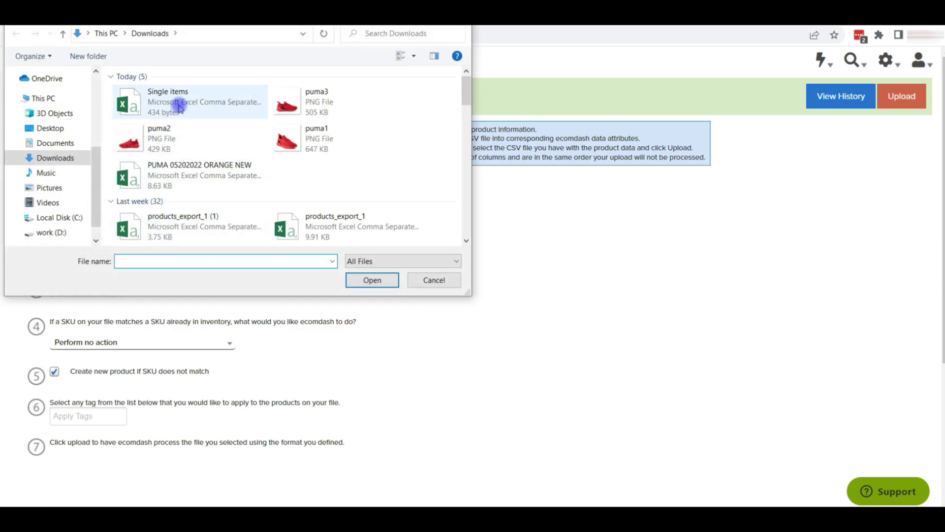
double_click(178, 103)
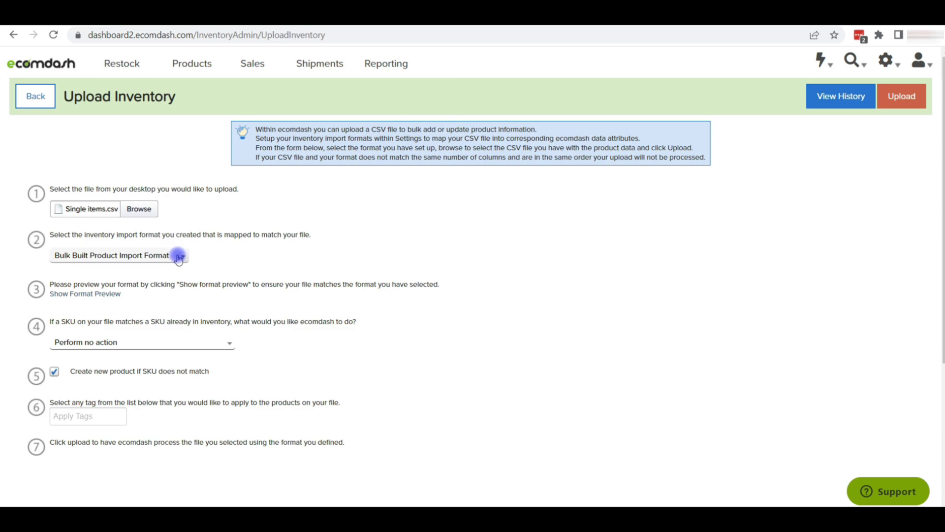
click(179, 256)
scroll(140, 320, down, 5)
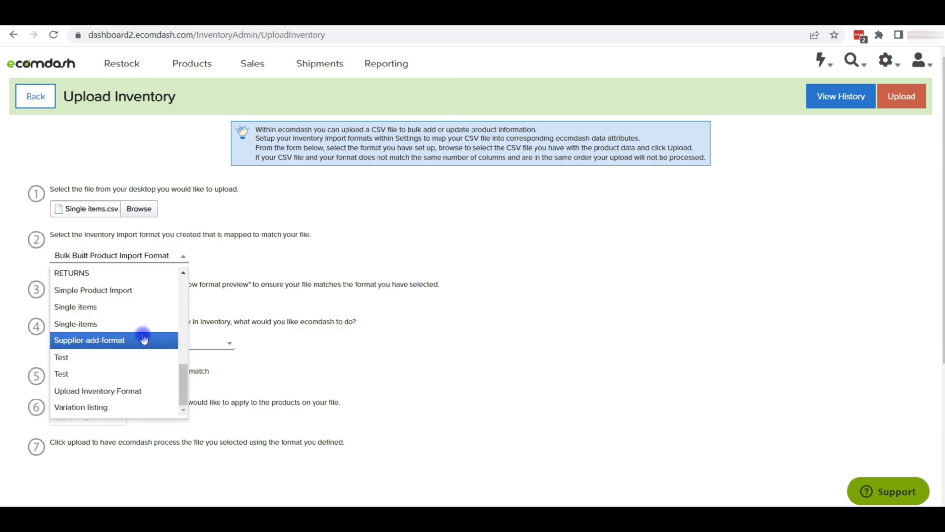
click(116, 306)
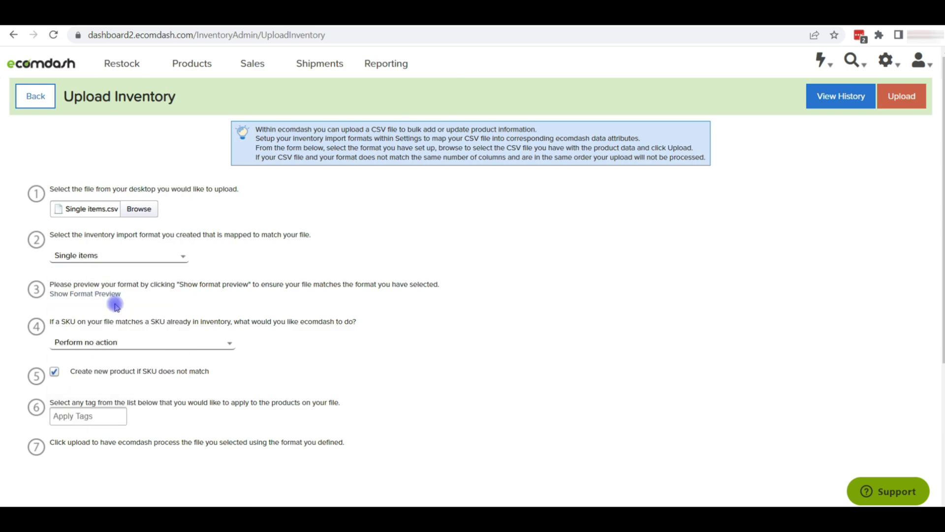
Preview the column order of the Single items format and upload the inventory file
click(111, 294)
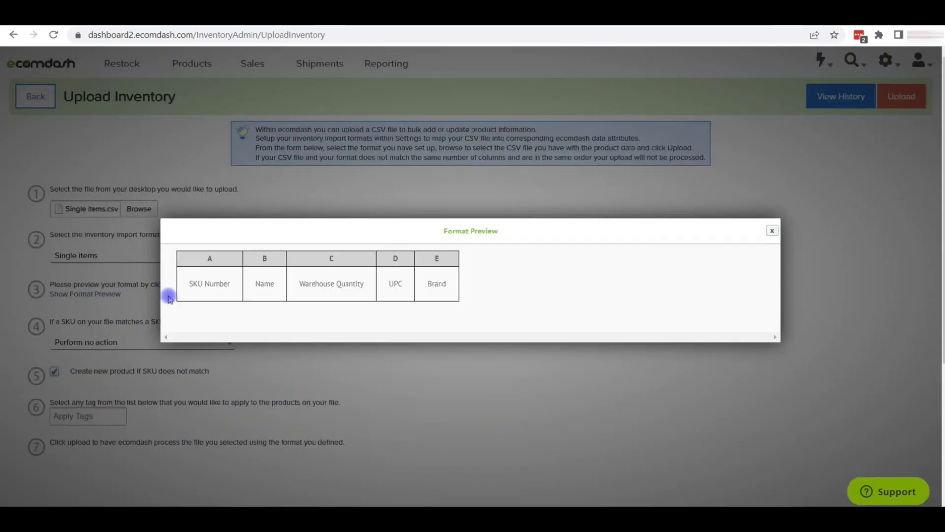
click(772, 232)
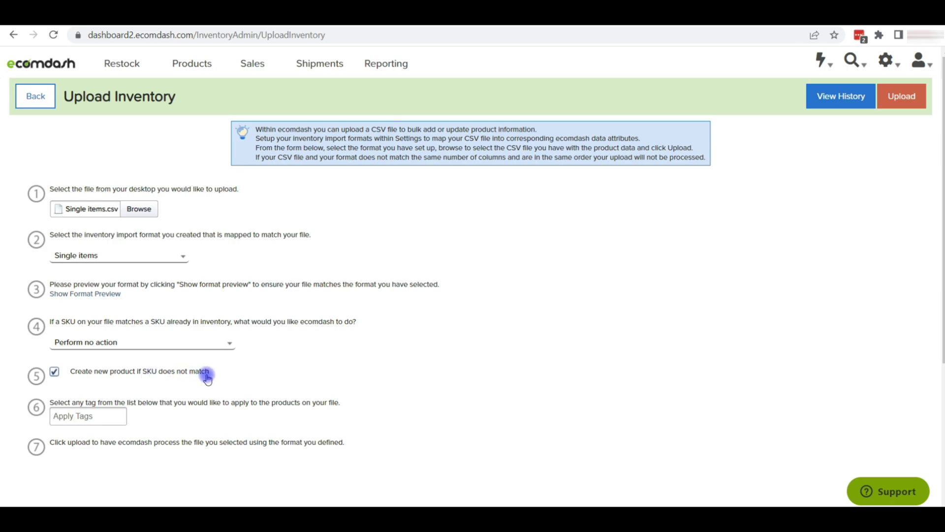
click(902, 105)
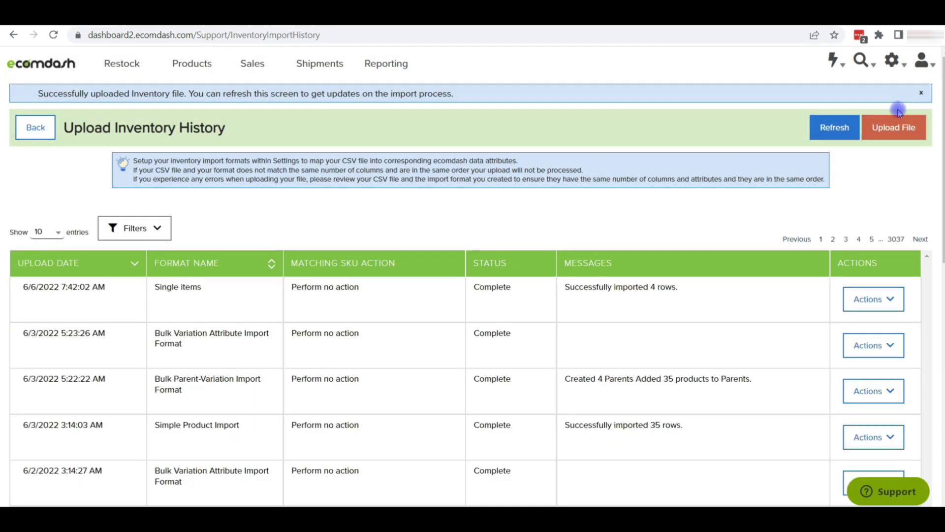
Refresh the upload history to check the Single items import, and view the imported items among all products
click(830, 129)
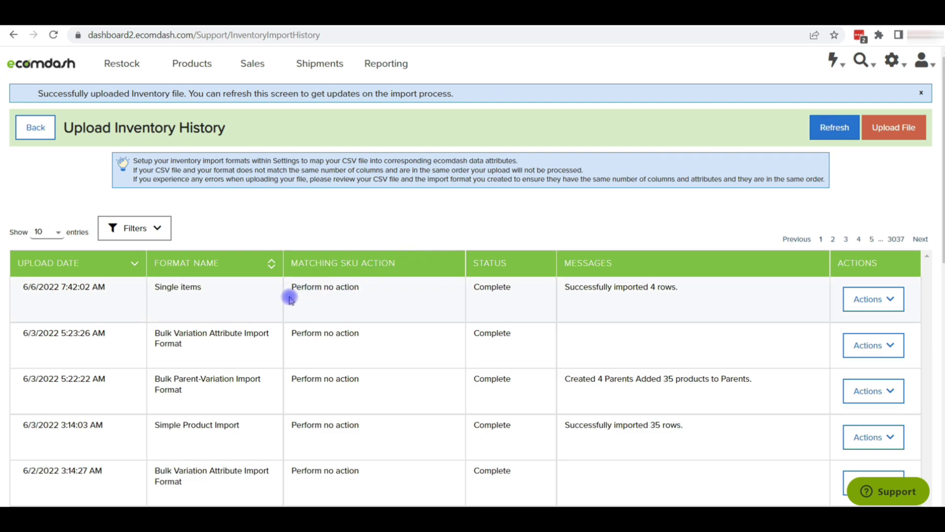
triple_click(521, 292)
mouse_move(203, 64)
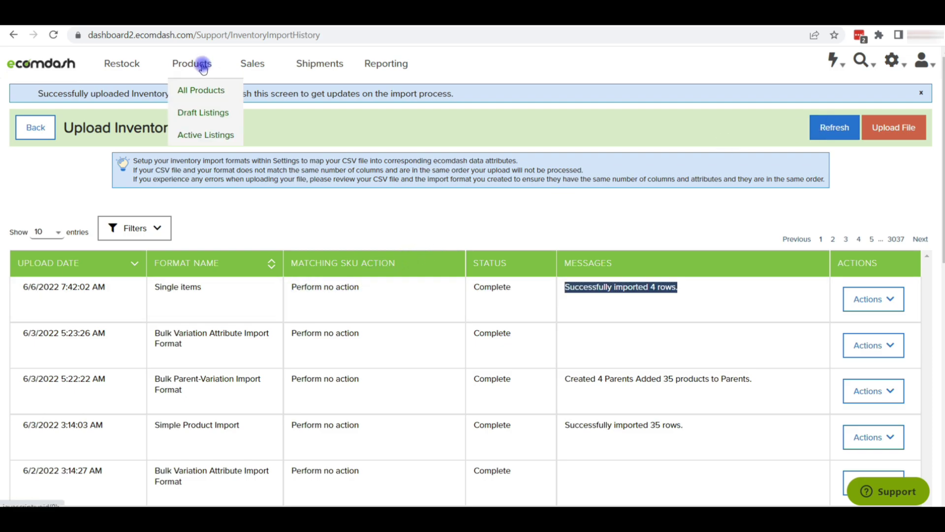
click(202, 91)
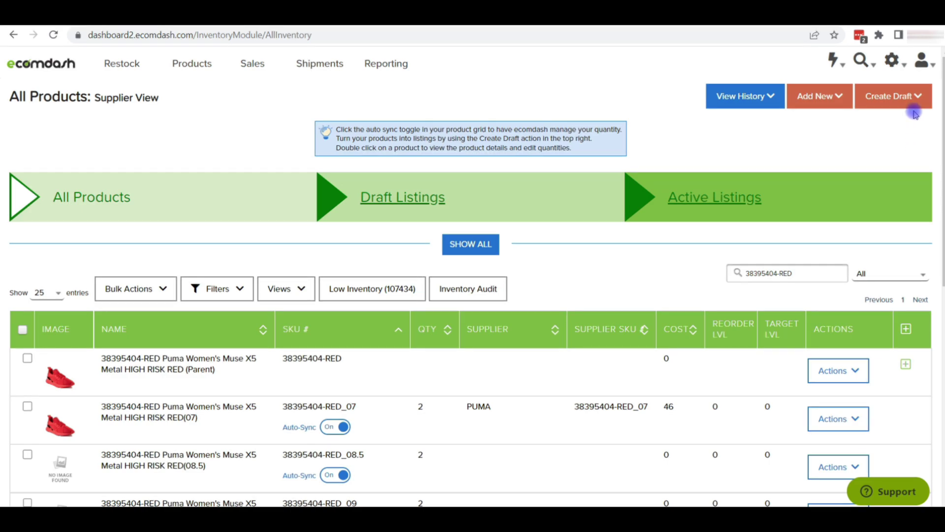
Open the manual import formats in the bulk import/export settings and locate the Bulk Parent-Variation Import Format
click(893, 60)
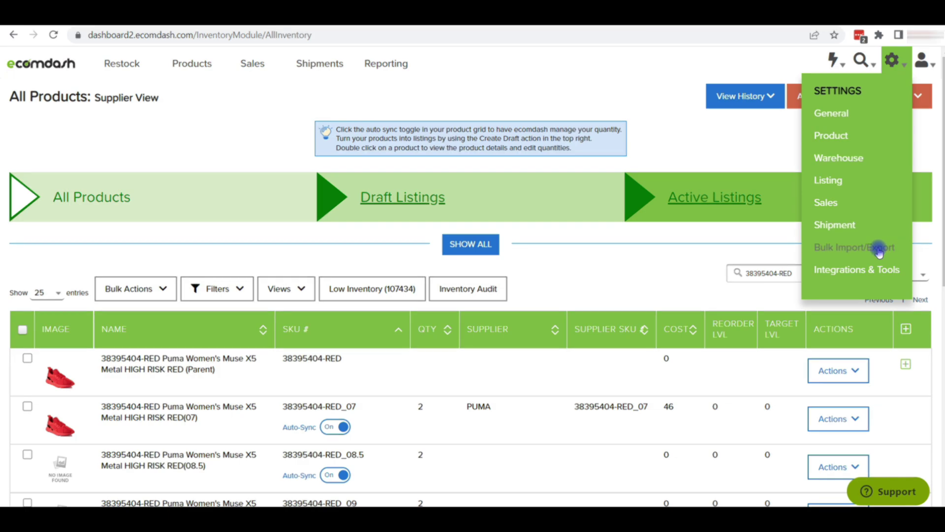
click(854, 248)
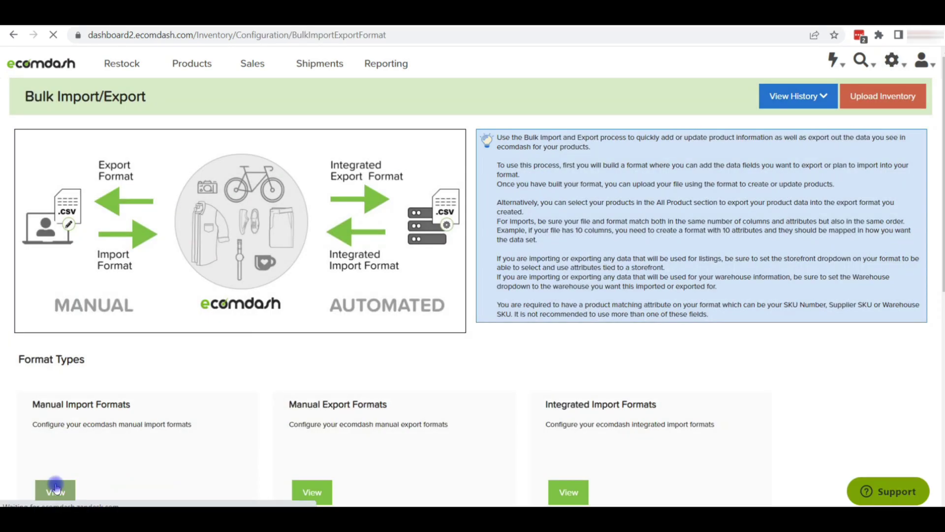
click(56, 490)
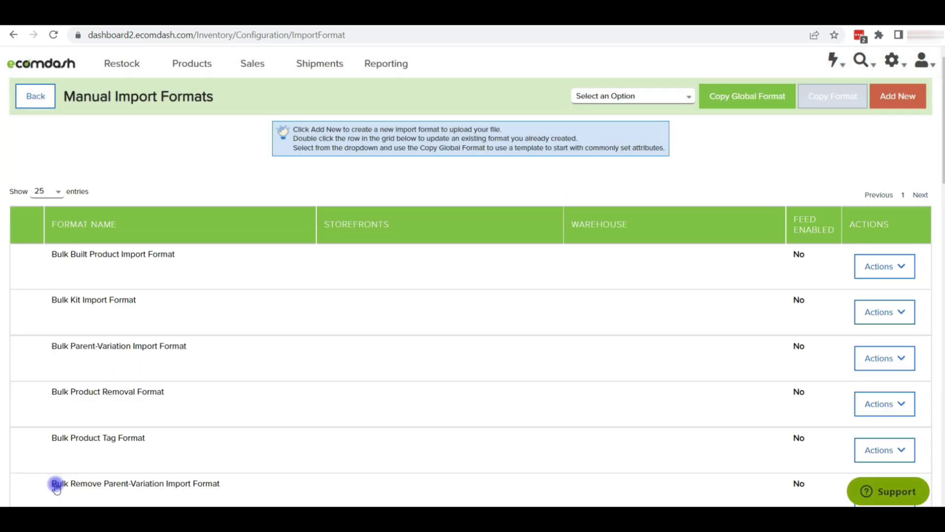
drag(47, 347, 191, 354)
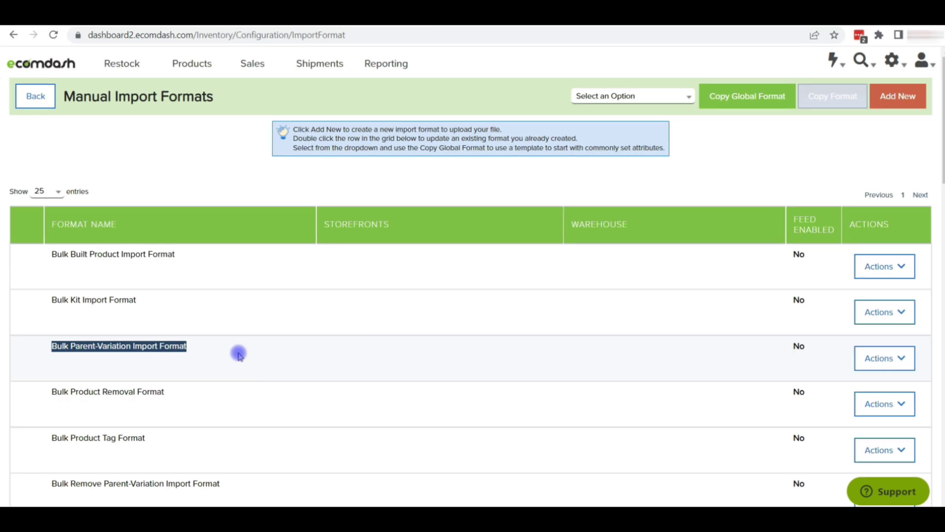
Review the attribute fields of the Bulk Parent-Variation Import Format and return to the format list
click(881, 404)
click(891, 365)
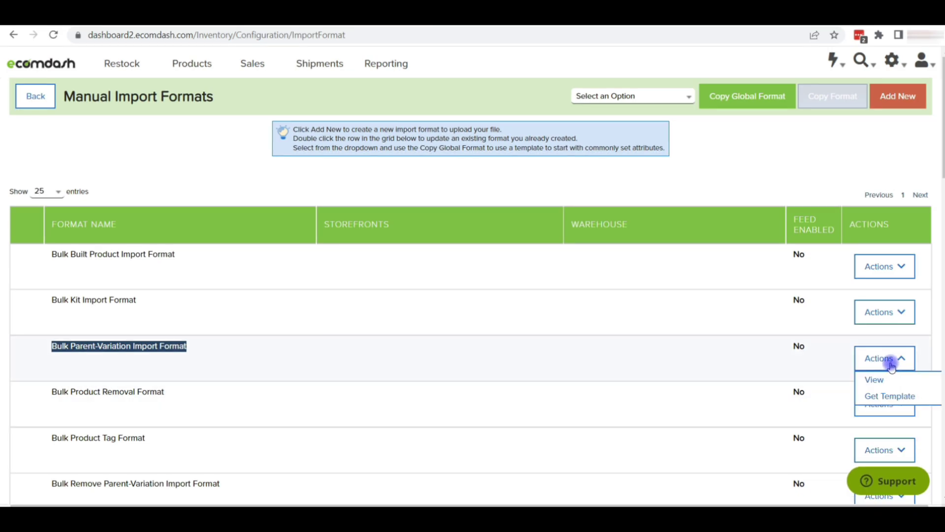
click(882, 380)
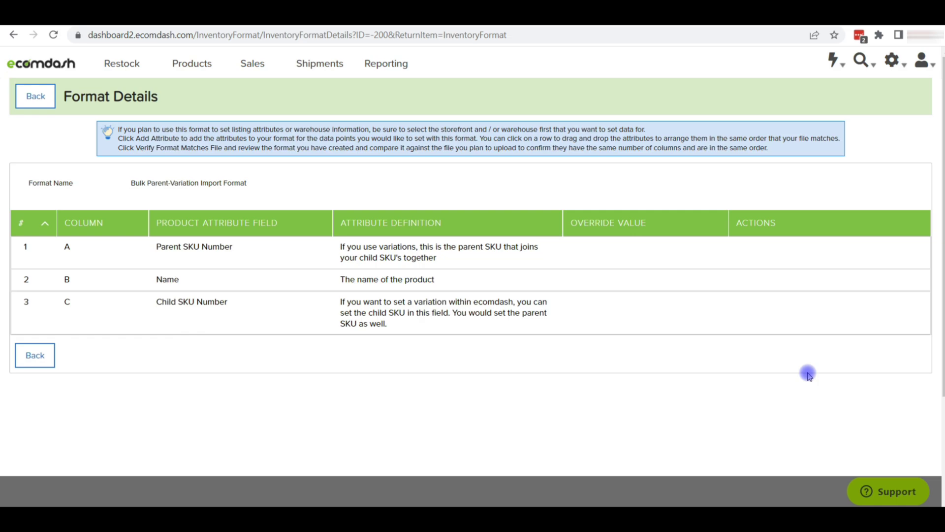
drag(234, 246, 159, 276)
drag(228, 302, 158, 302)
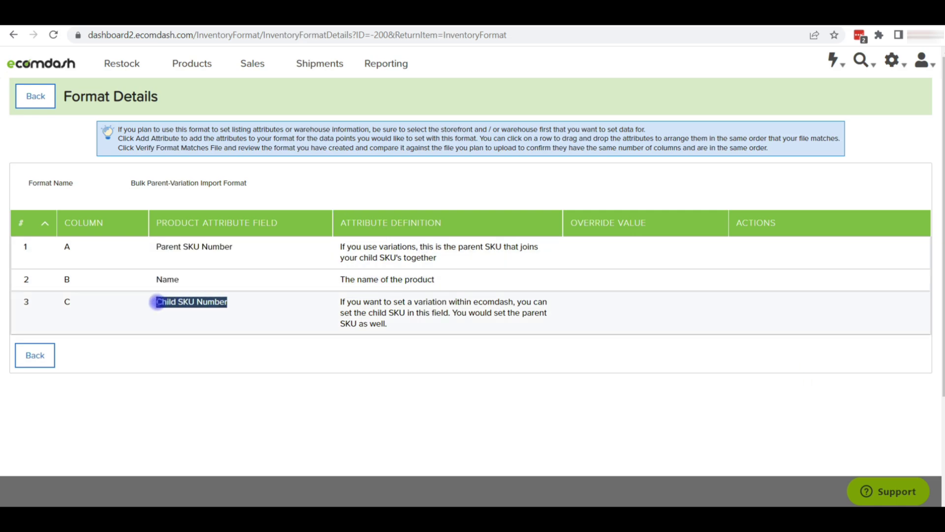
click(34, 98)
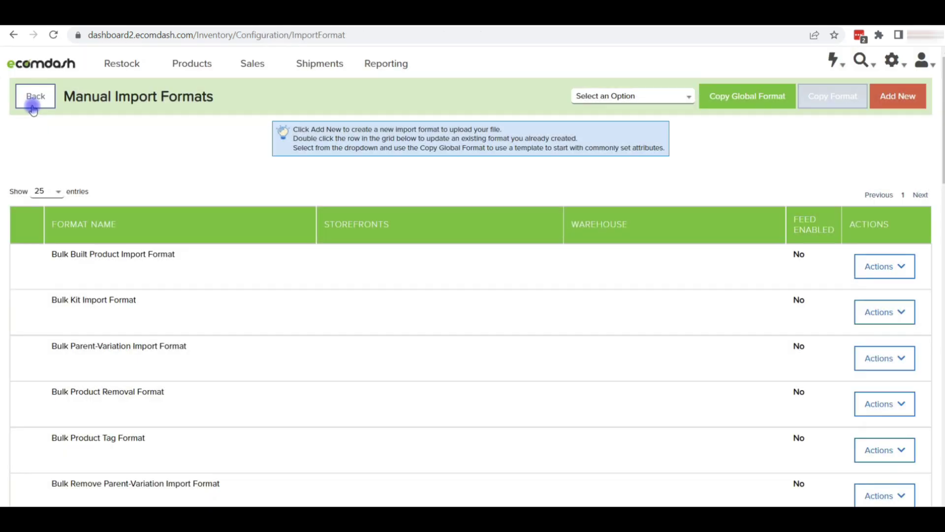
Download the Bulk Parent-Variation Import Format template, open it in Excel and widen its columns
click(884, 358)
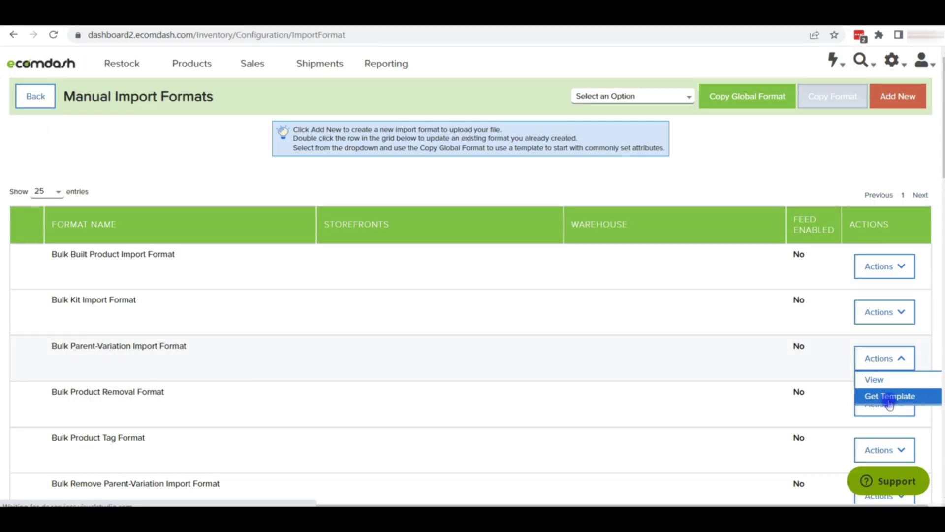
click(890, 397)
click(49, 497)
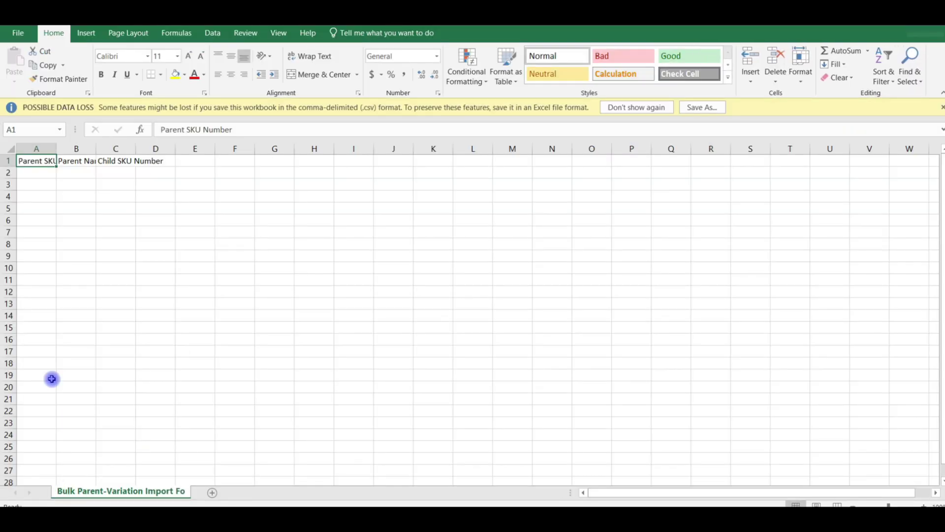
drag(56, 149, 128, 152)
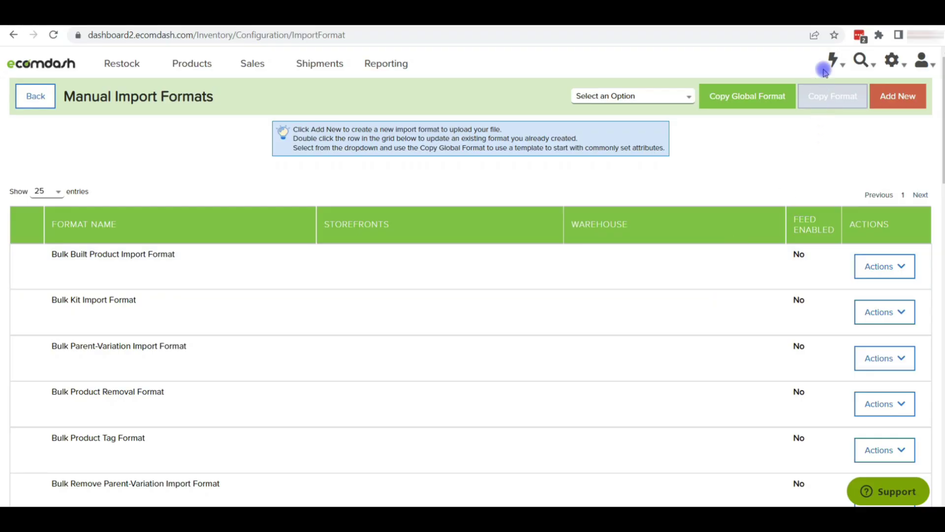
Upload the inventory file Bulk Parent-Variation Import Format (3).csv using the Bulk Parent-Variation Import Format, previewing the format first
click(833, 60)
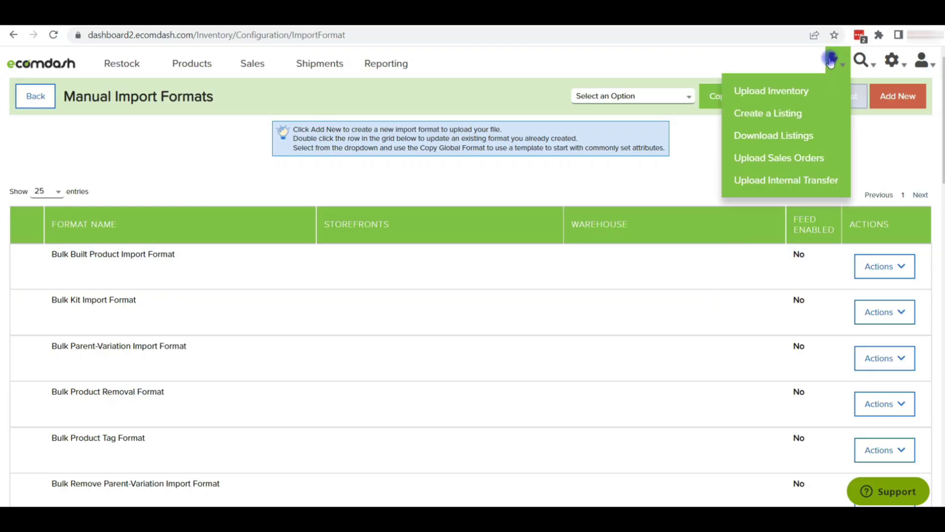
click(771, 94)
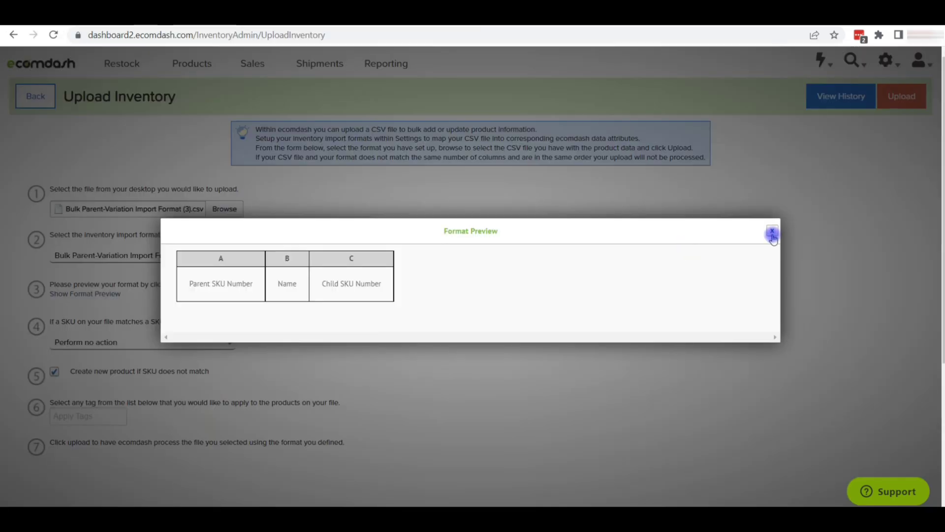
click(772, 232)
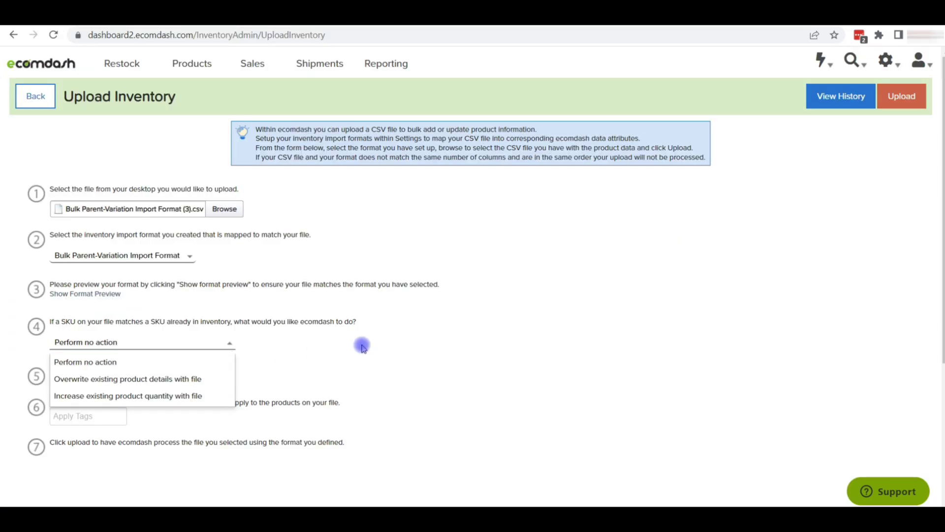
click(913, 101)
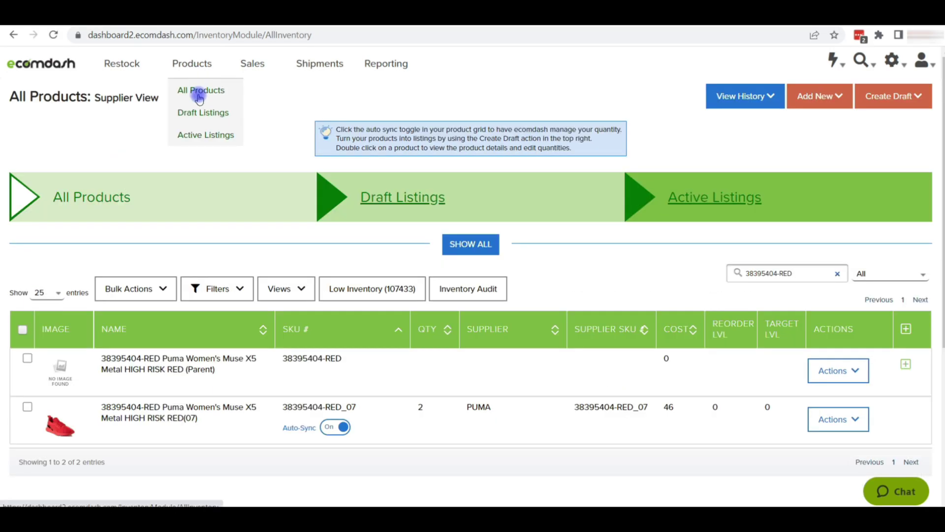
Open all products and expand the red Puma parent product to examine its child variations
click(199, 97)
scroll(903, 305, down, 2)
click(809, 309)
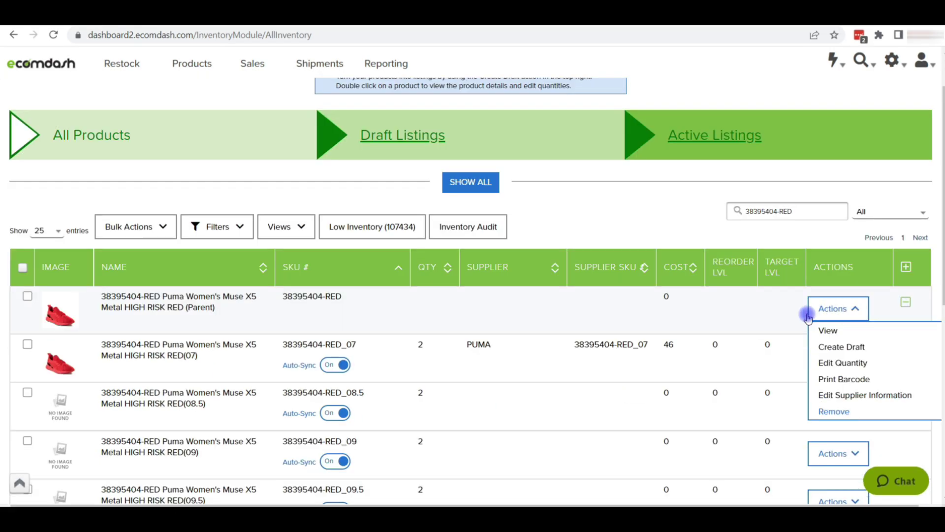
scroll(597, 330, down, 3)
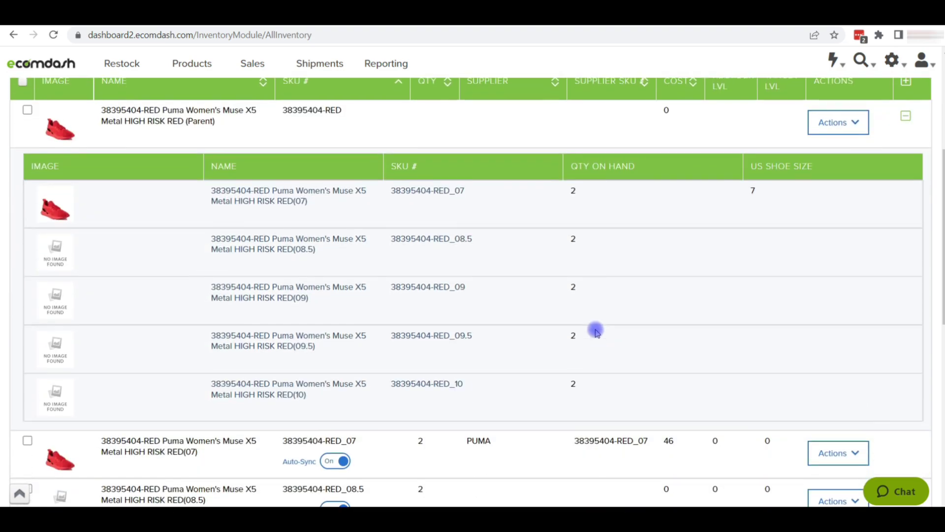
Open the list of manual import formats from the Bulk Import/Export settings
scroll(597, 331, up, 2)
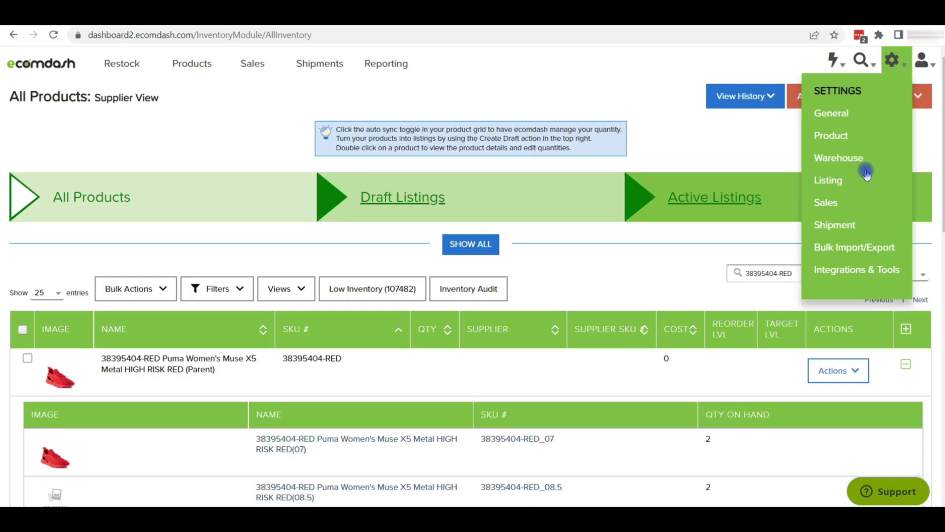
click(857, 247)
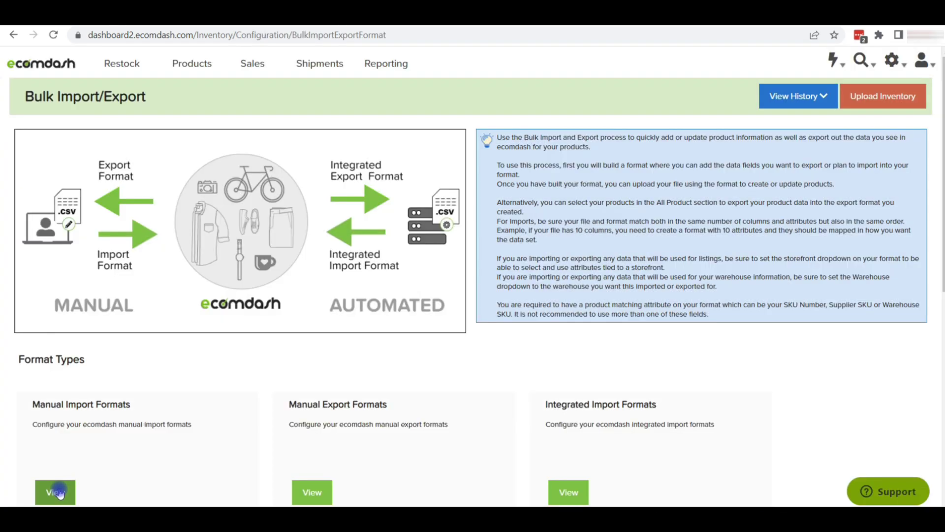
click(56, 491)
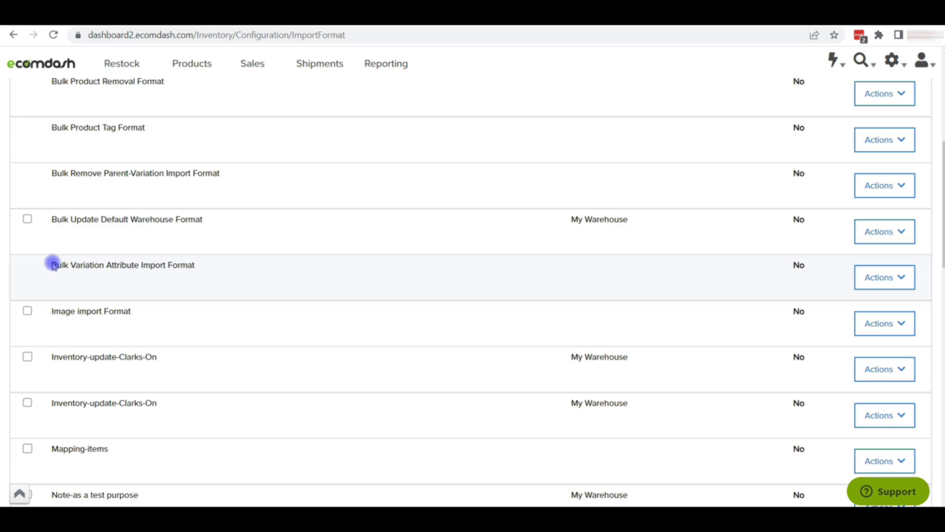
Review the attribute fields of the Bulk Variation Attribute Import Format and return to the format list
drag(53, 264, 197, 274)
click(874, 275)
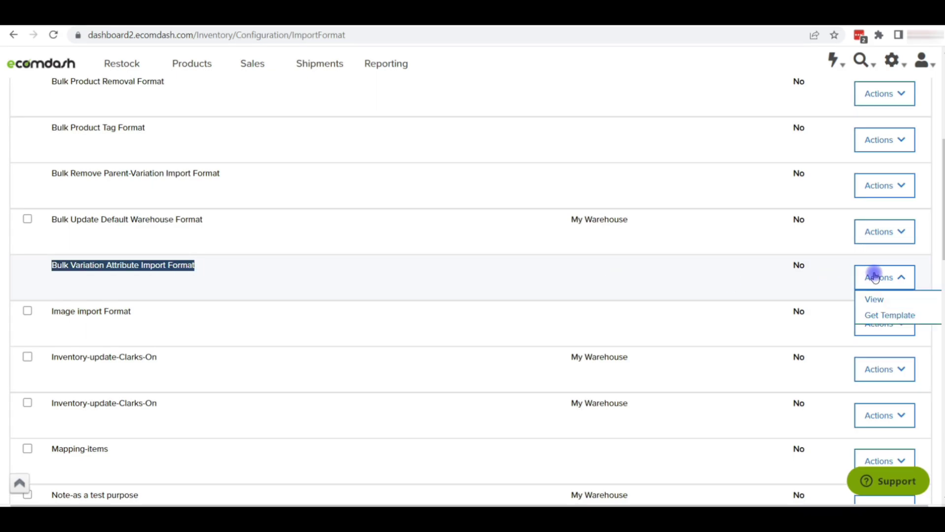
click(875, 299)
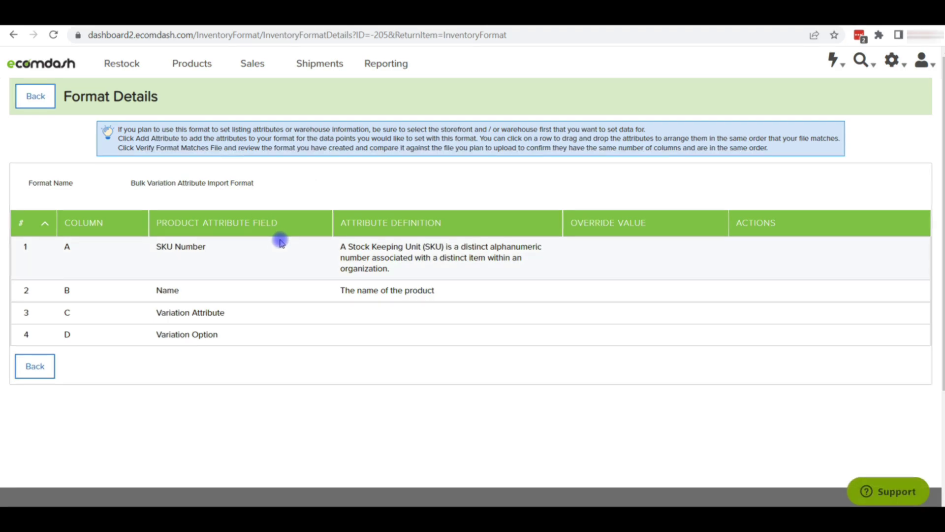
click(36, 96)
Download the Bulk Variation Attribute Import Format template and open it in Excel
click(883, 279)
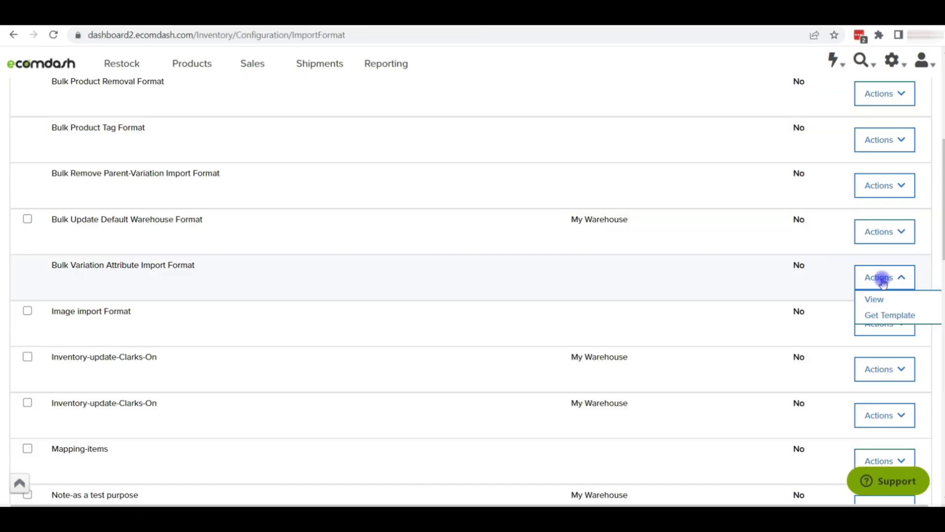
click(886, 316)
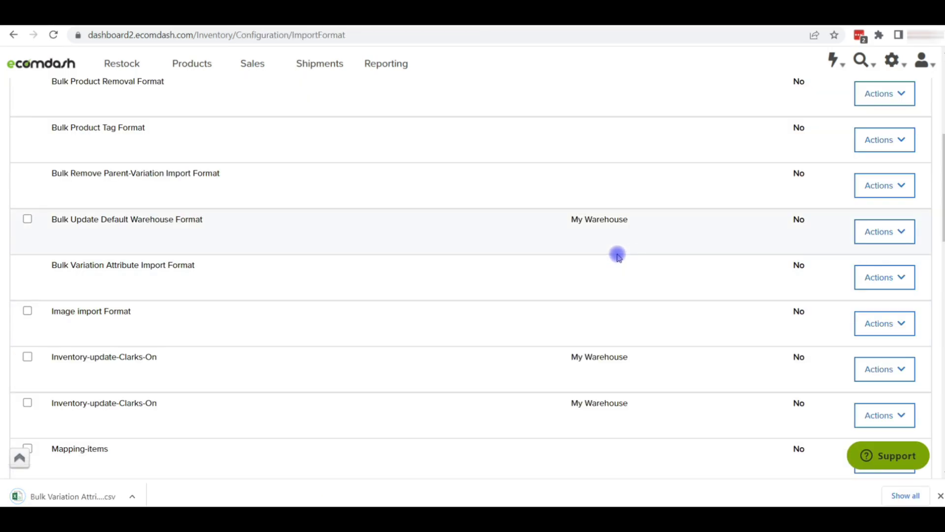
click(63, 496)
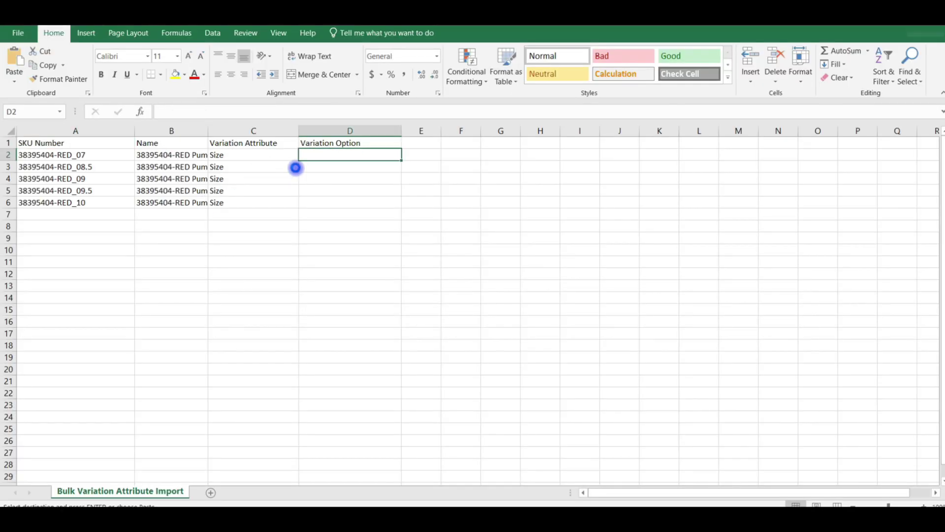
Fill the Variation Option cells of the five red Puma SKUs with 7, 8.5, 9, 9.5 and 10, and save the file
text(7 8.5 9 9.5 10)
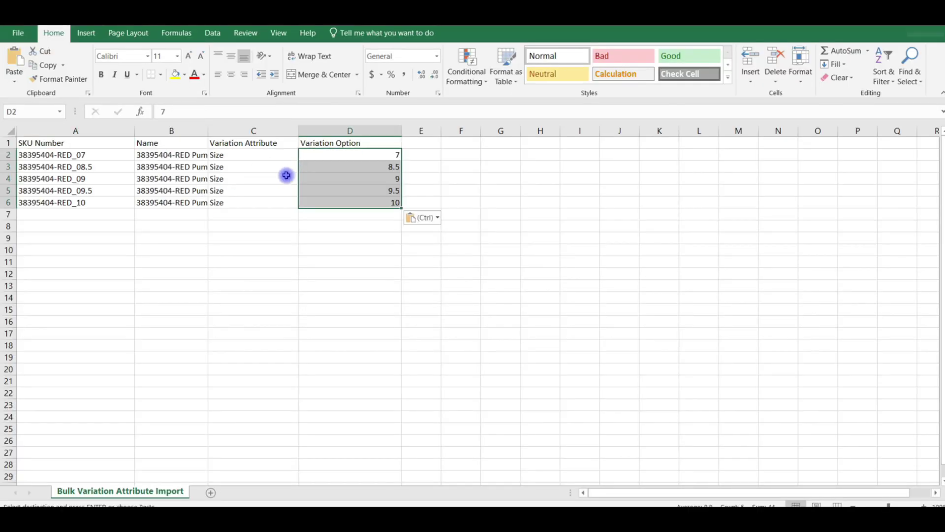
click(60, 155)
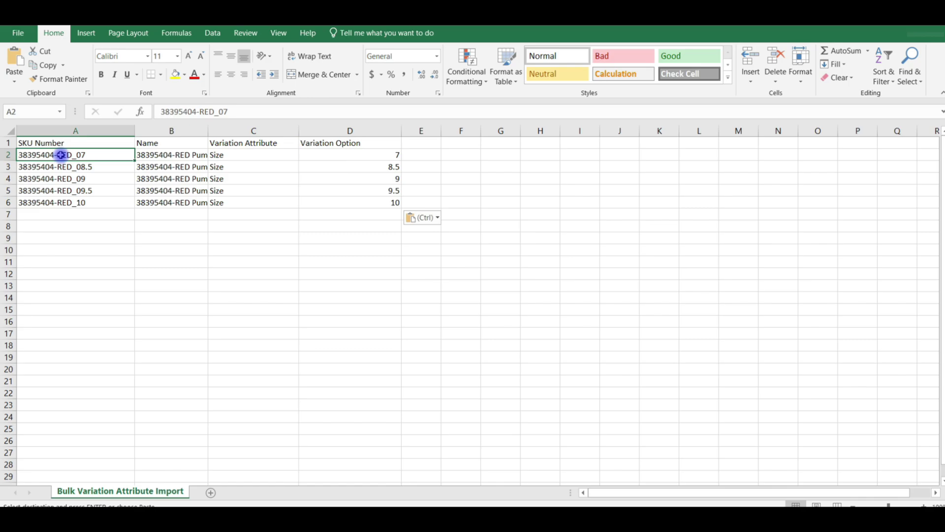
key(ctrl+s)
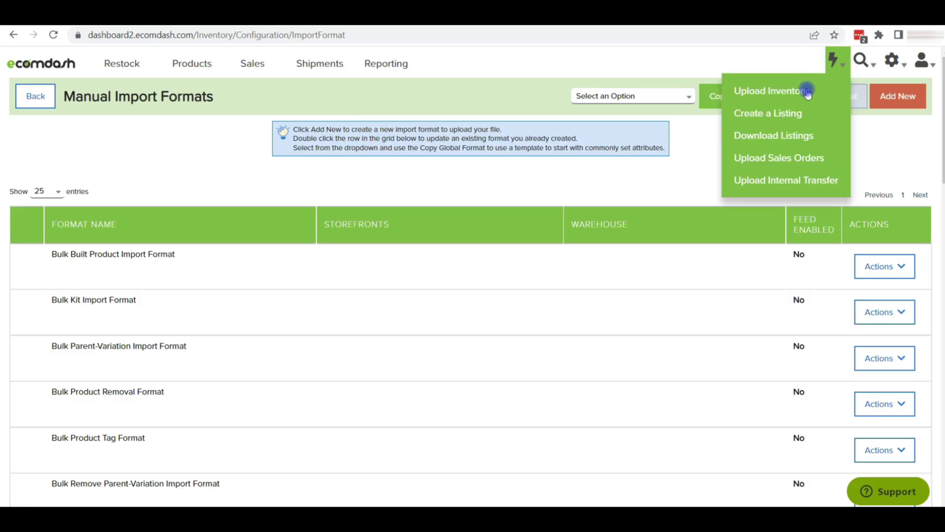
In ecomdash, upload the inventory file Bulk Variation Attribute Import Format.csv using the Bulk Variation Attribute Import Format
mouse_move(808, 91)
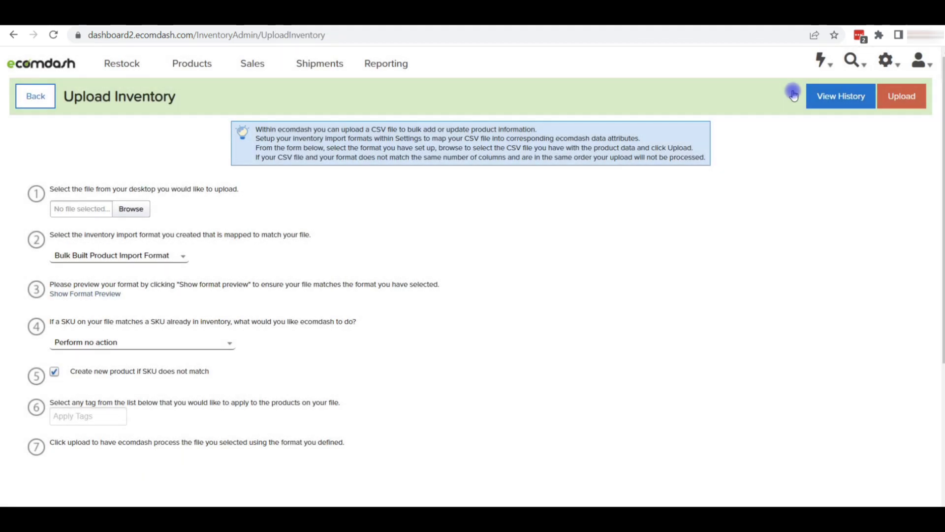
click(131, 209)
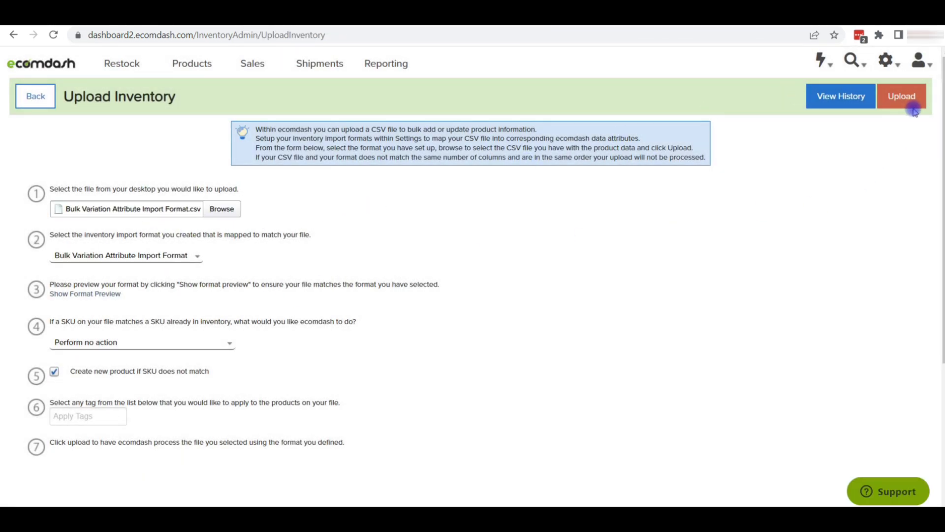
click(912, 106)
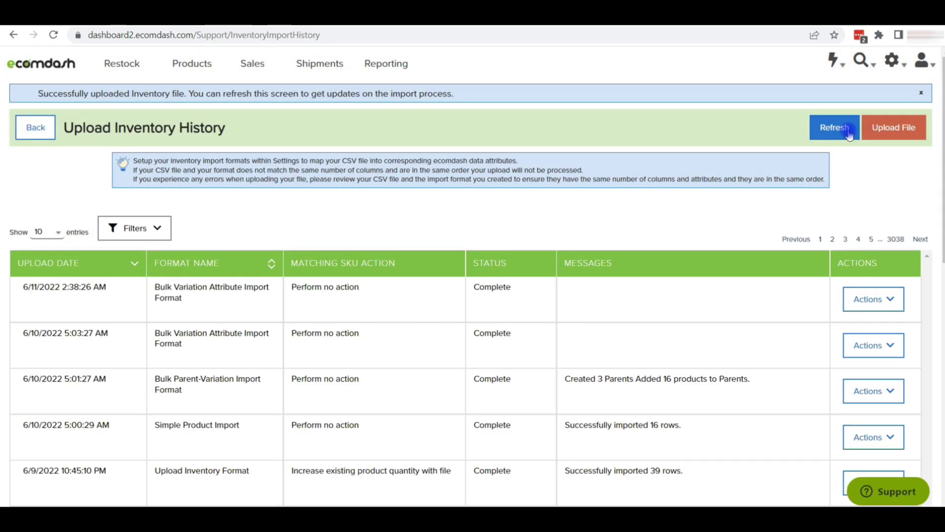
Open the details of the red Puma parent product 38395404-RED from all products and examine its variations' size options
mouse_move(192, 63)
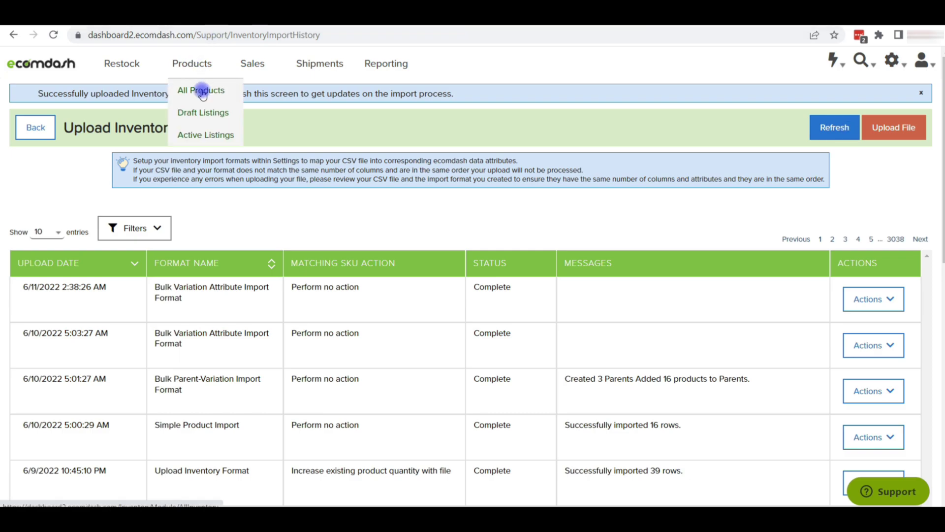
click(200, 91)
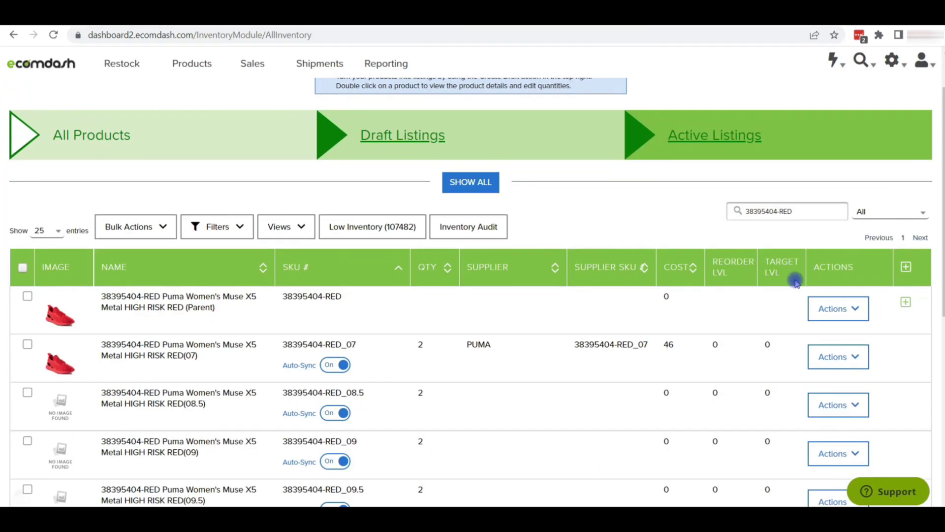
click(838, 308)
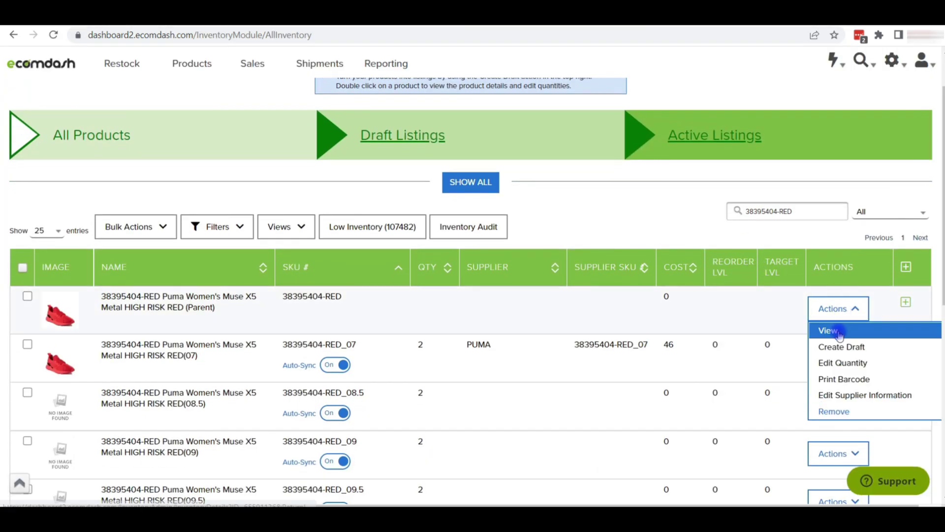
click(827, 329)
scroll(630, 240, down, 5)
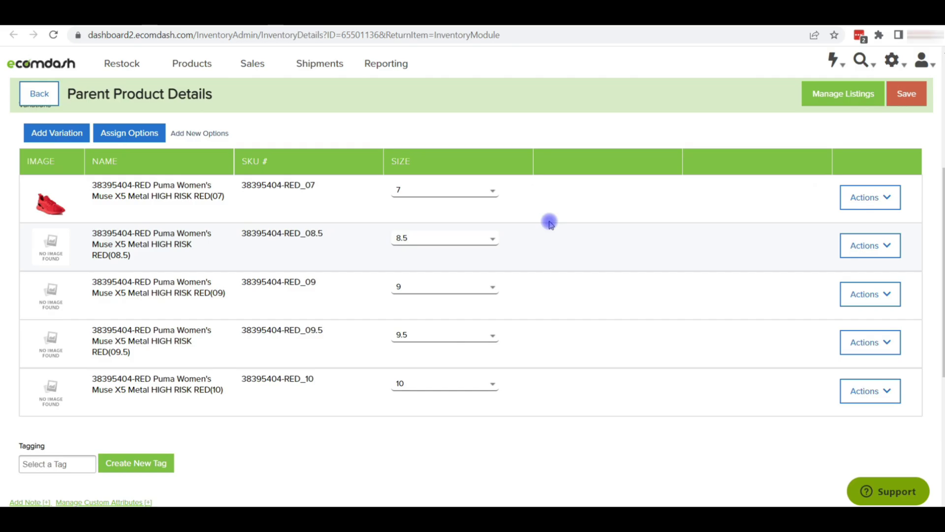